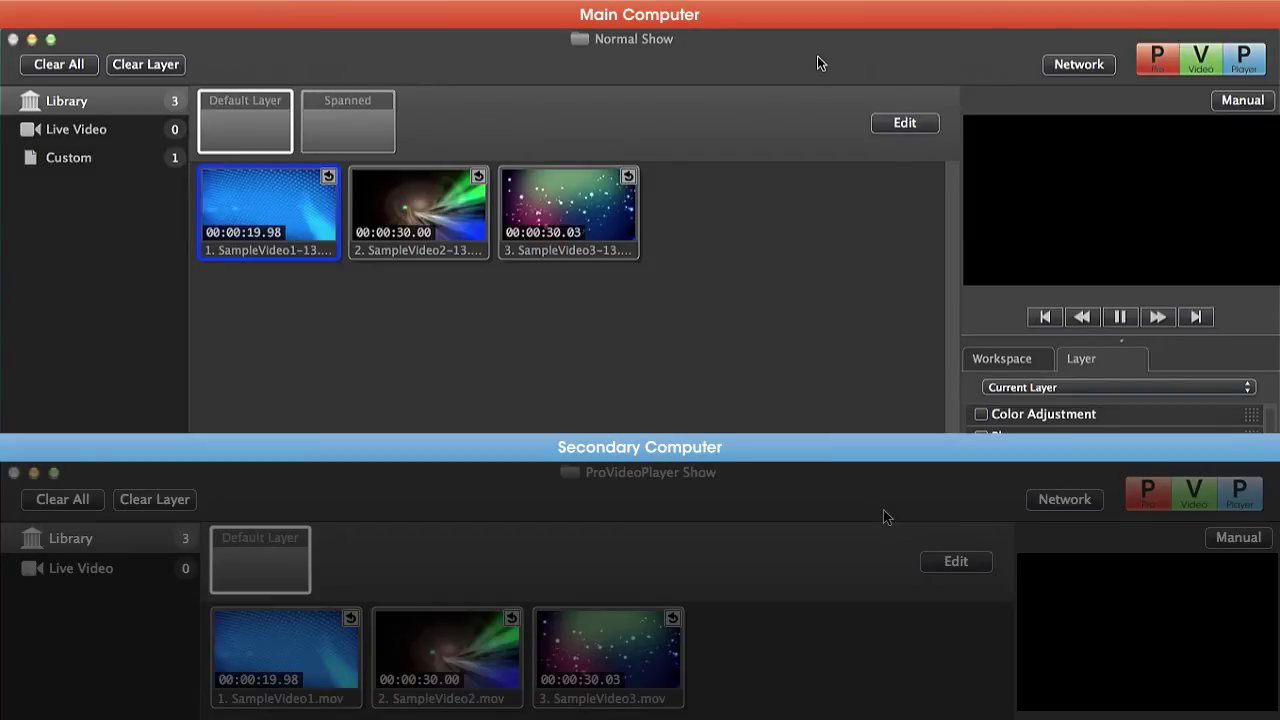
Set the main computer's network mode to Master
left_click(1077, 66)
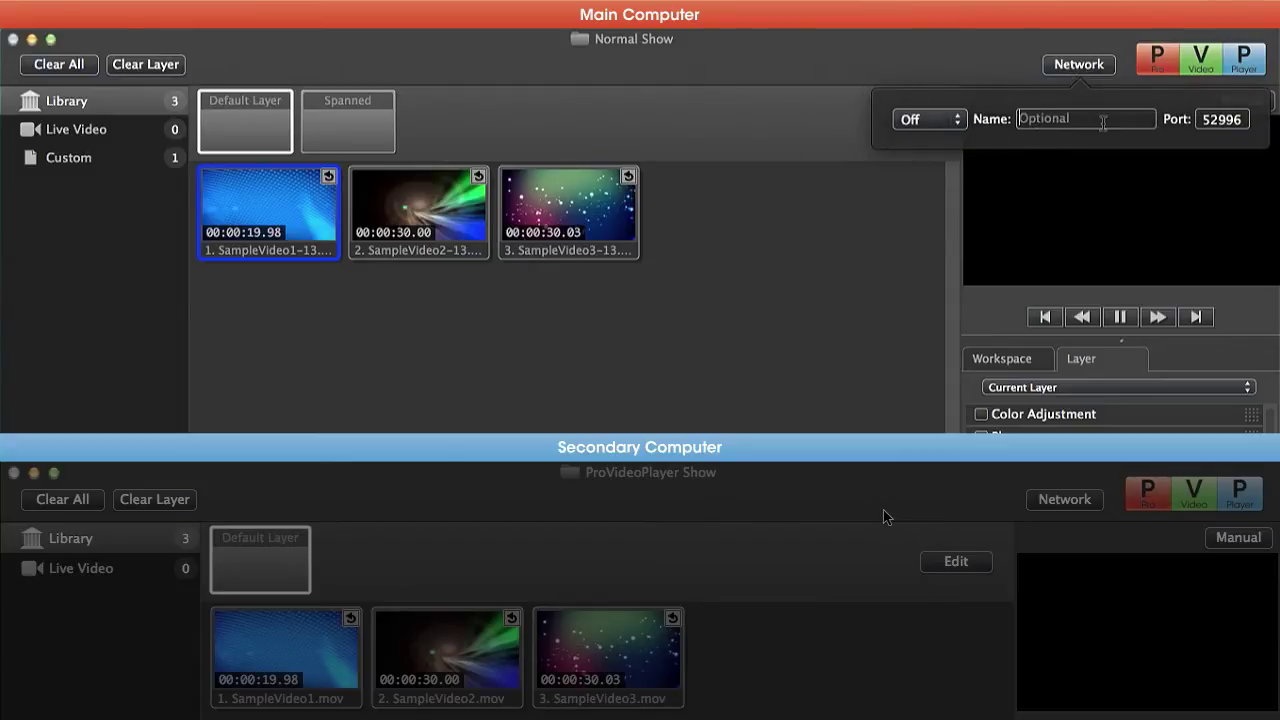
left_click(908, 119)
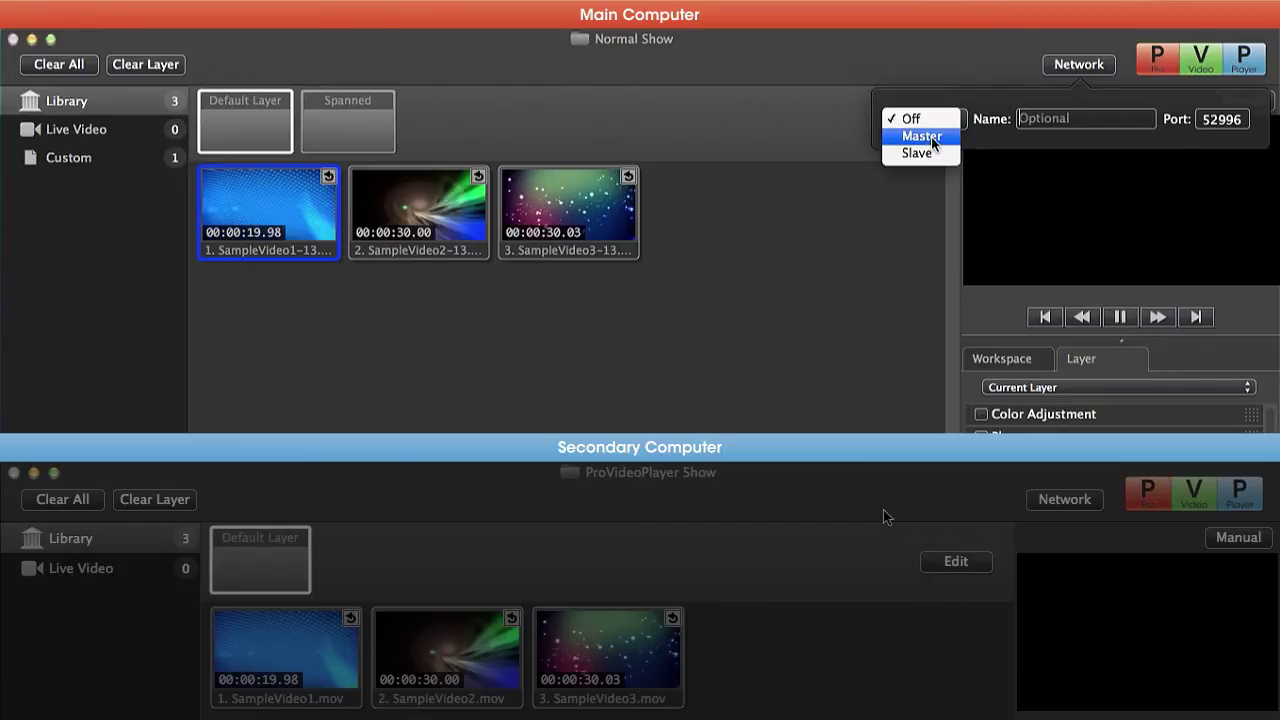
left_click(932, 140)
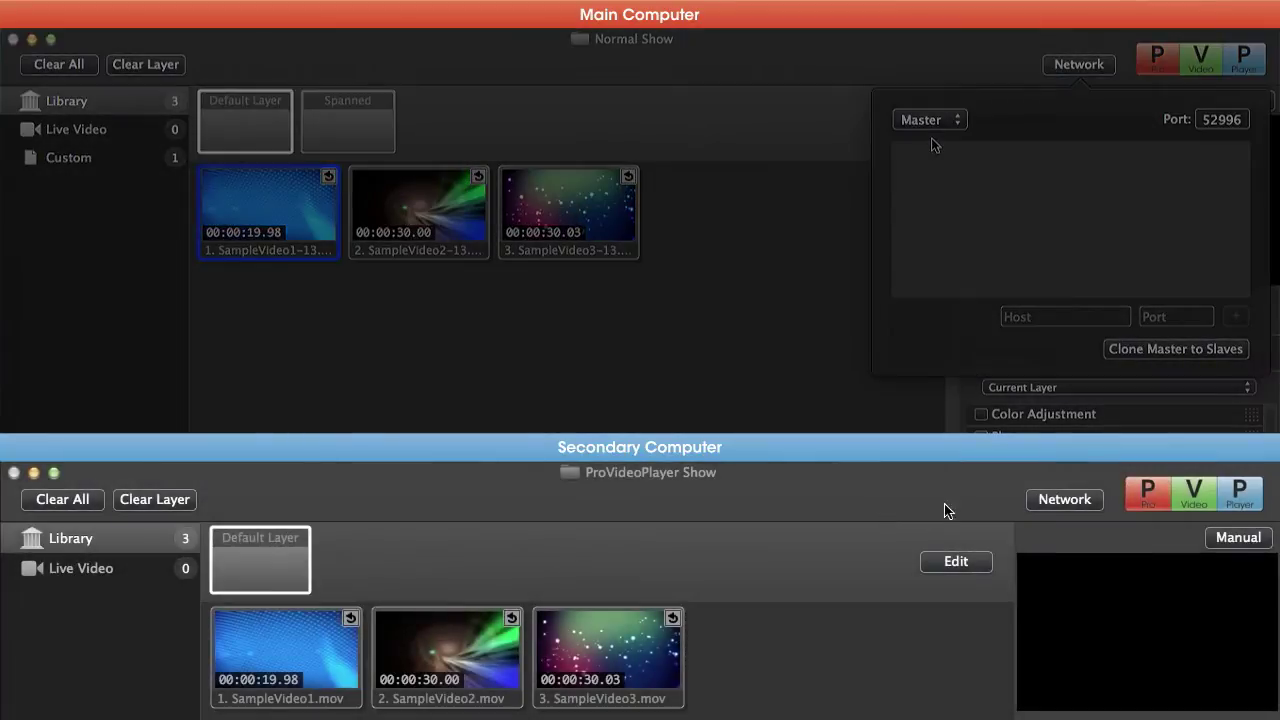
Set the secondary computer's network mode to Slave and close its network settings
left_click(1068, 505)
left_click(909, 557)
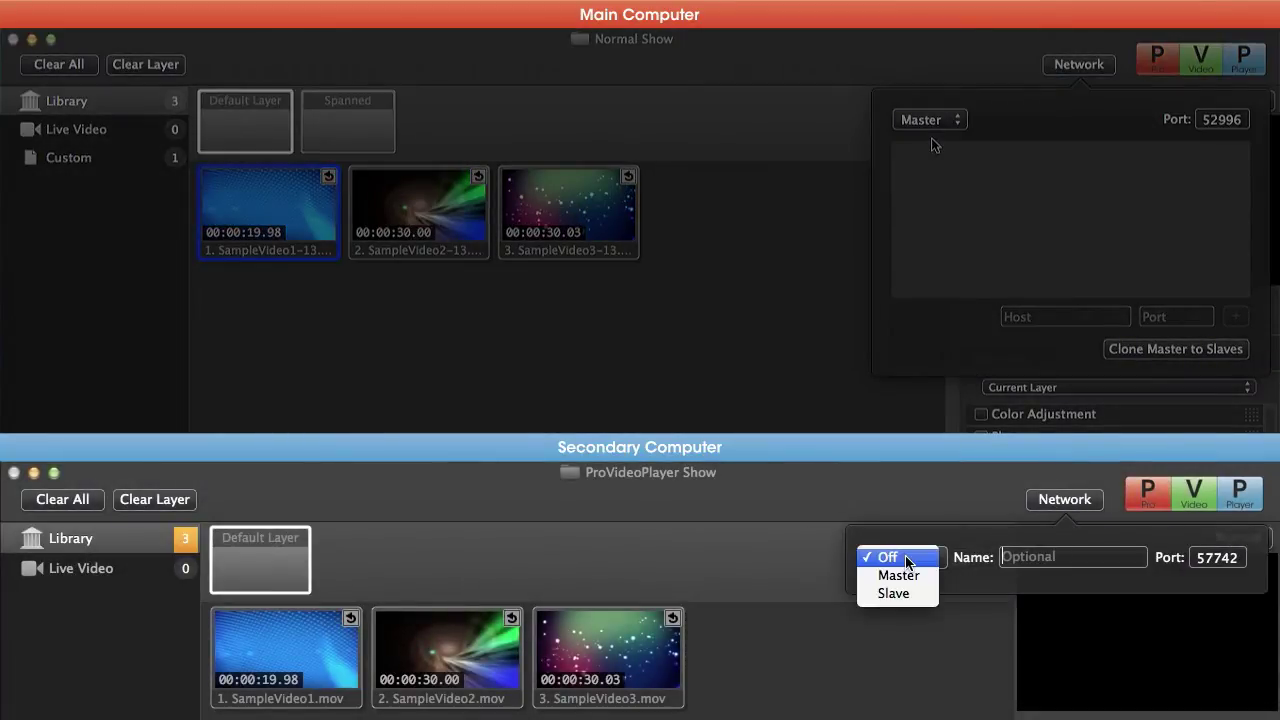
left_click(904, 595)
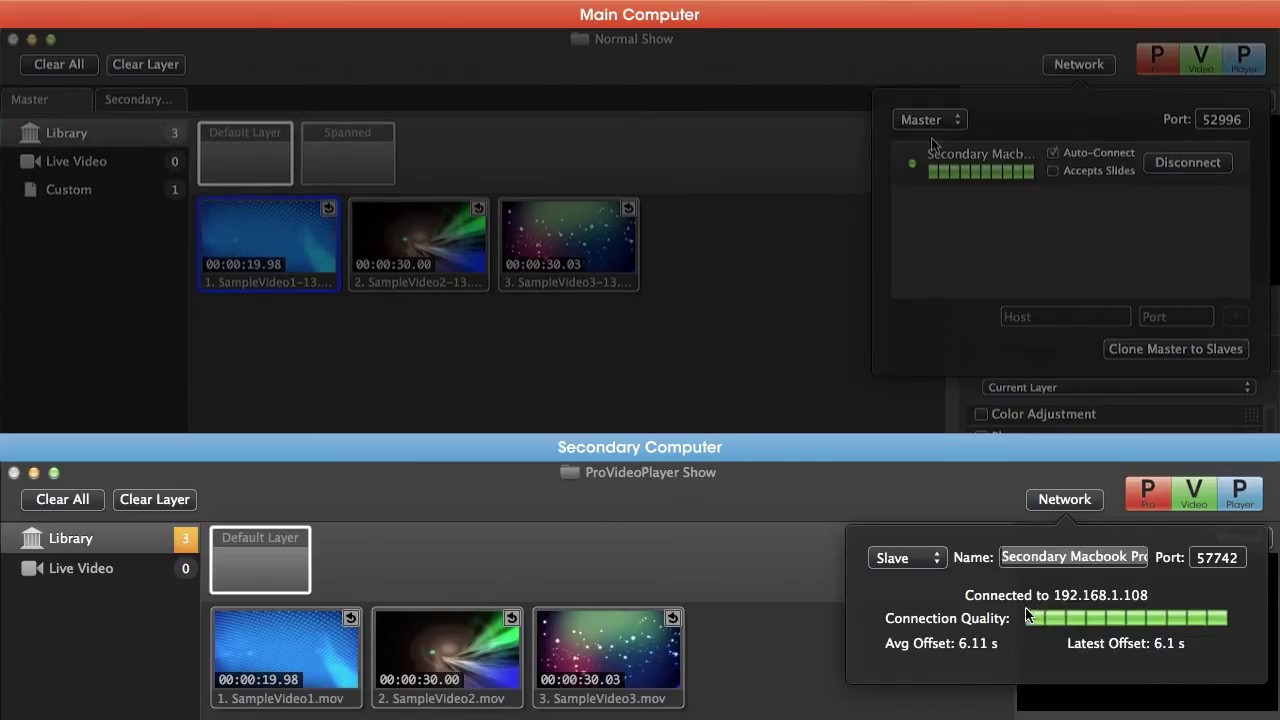
left_click(966, 500)
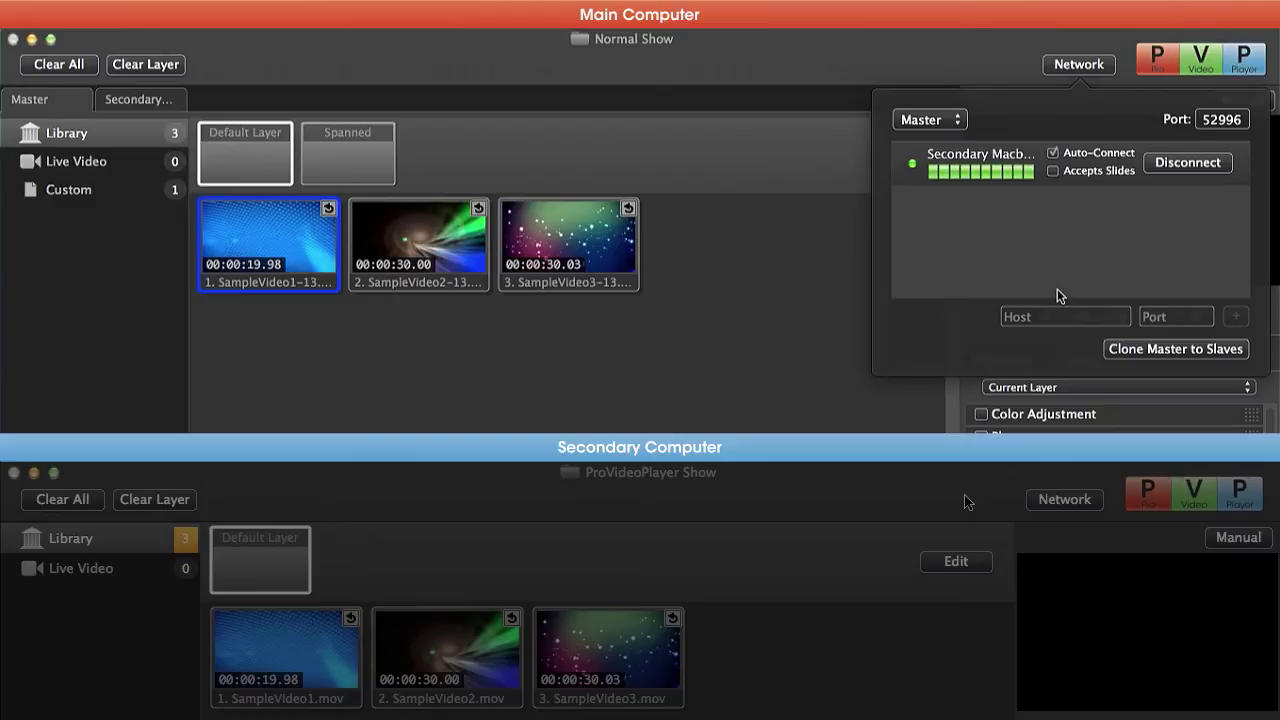
Close the main computer's network settings and compare the secondary computer's library with the master library
left_click(515, 46)
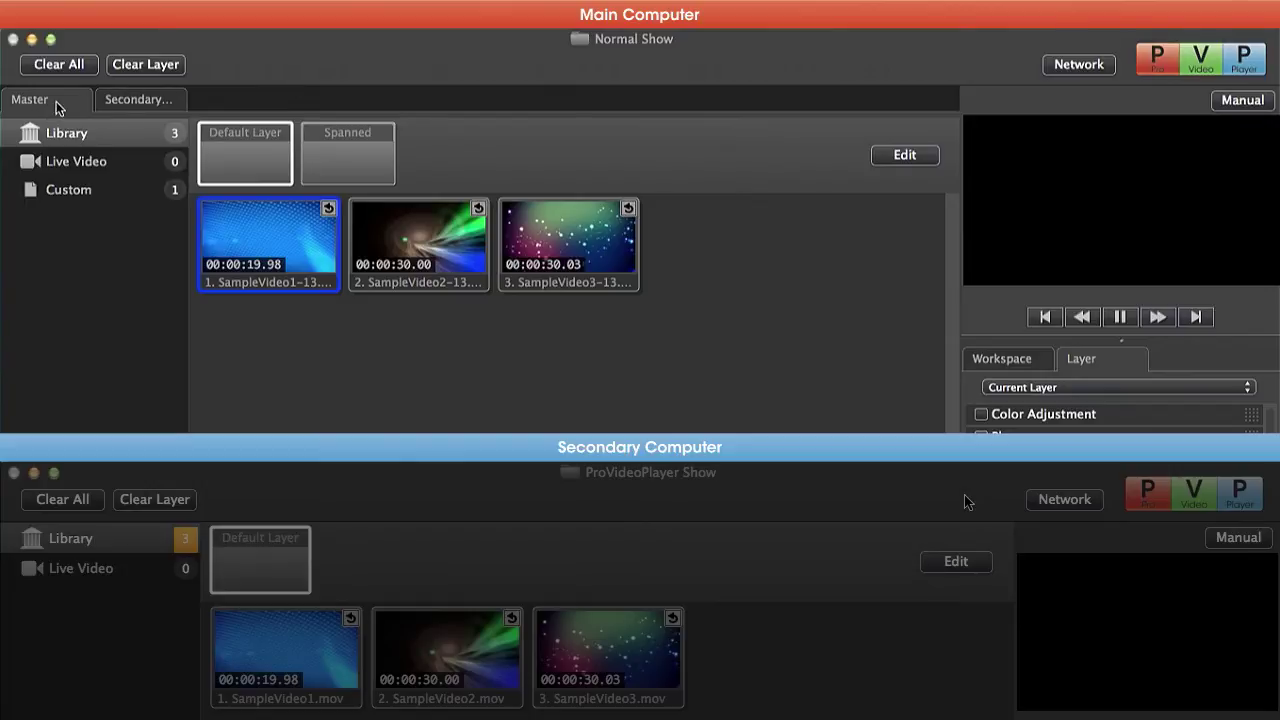
left_click(145, 100)
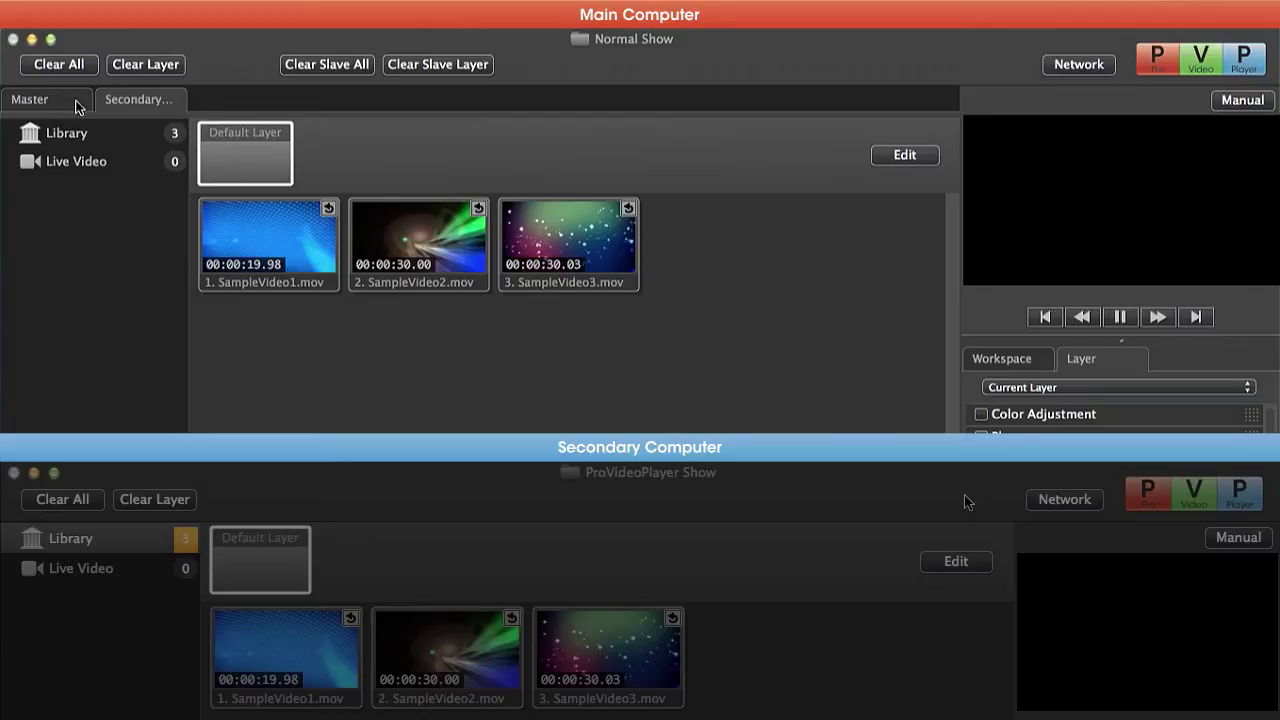
left_click(72, 100)
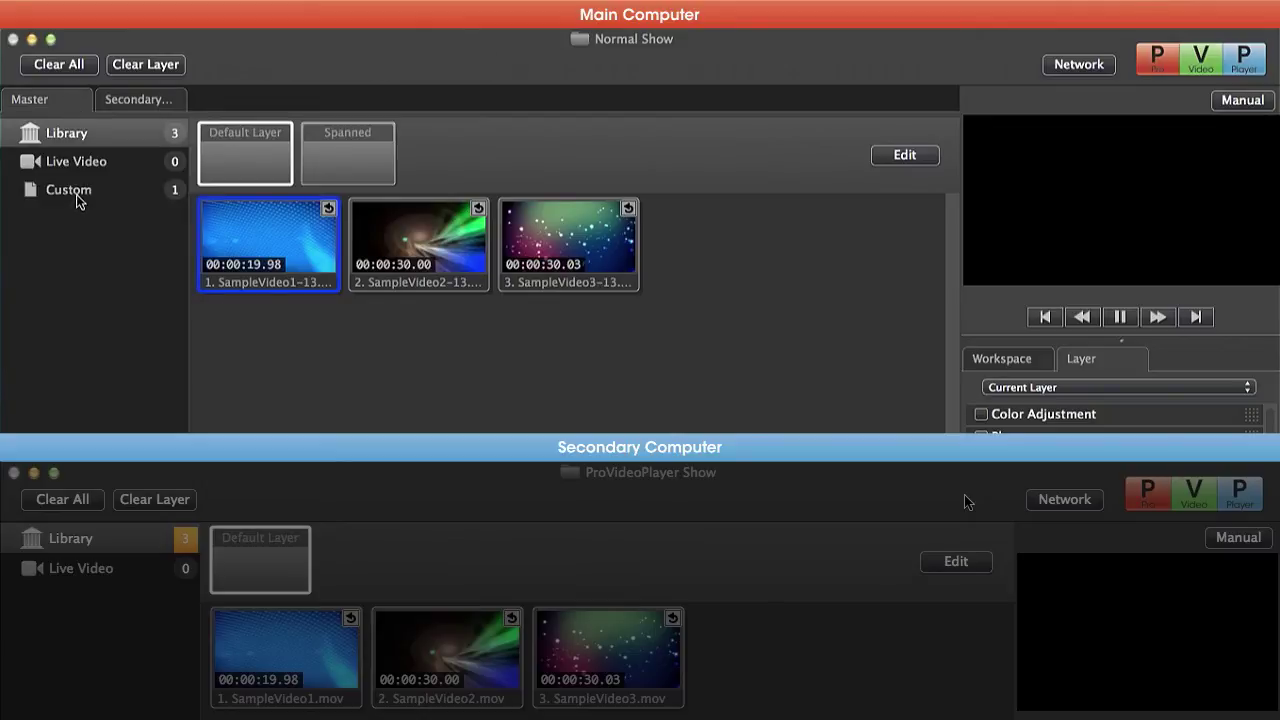
From the main computer, play SampleVideo1.mov on the secondary computer only, and clear all slave output
left_click(143, 103)
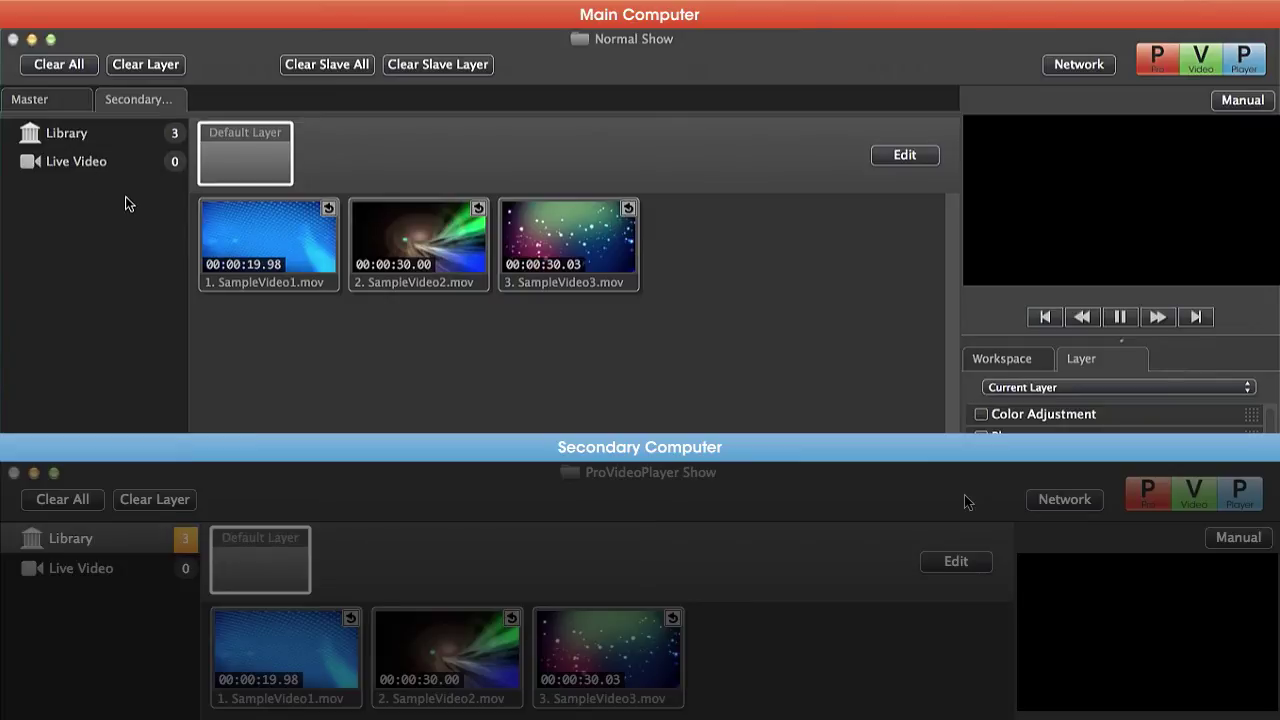
left_click(300, 241)
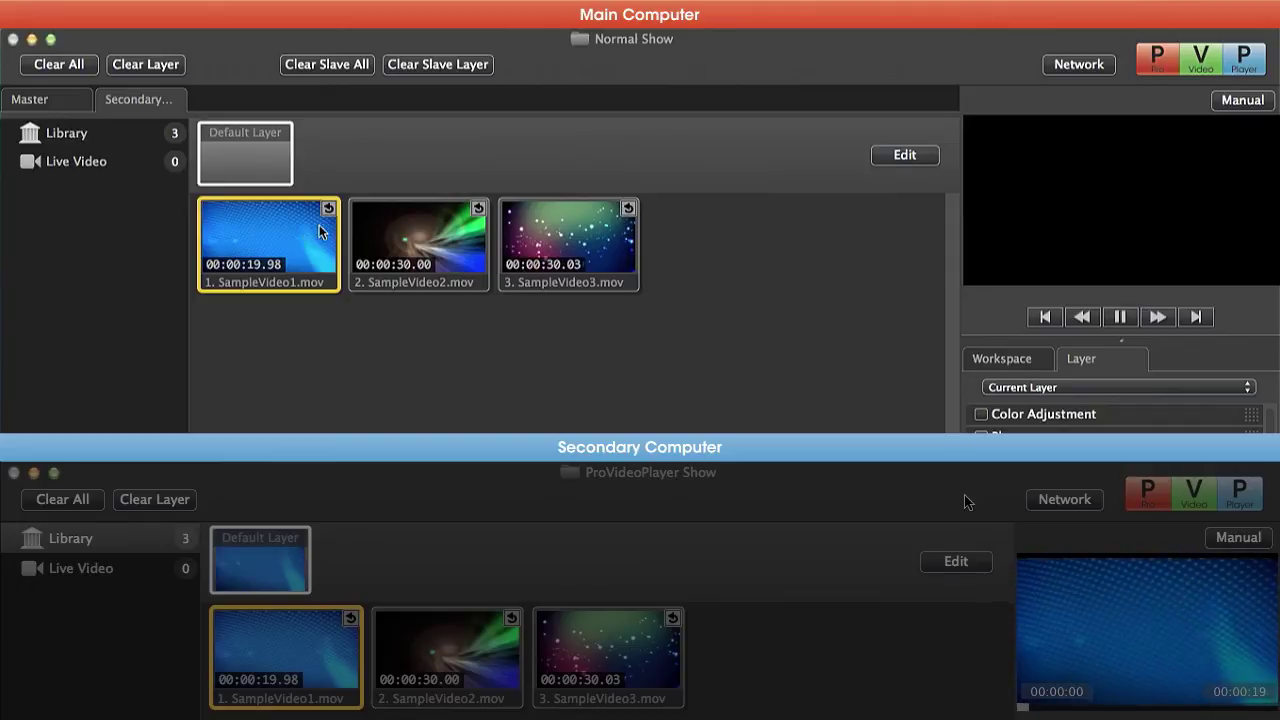
left_click(347, 63)
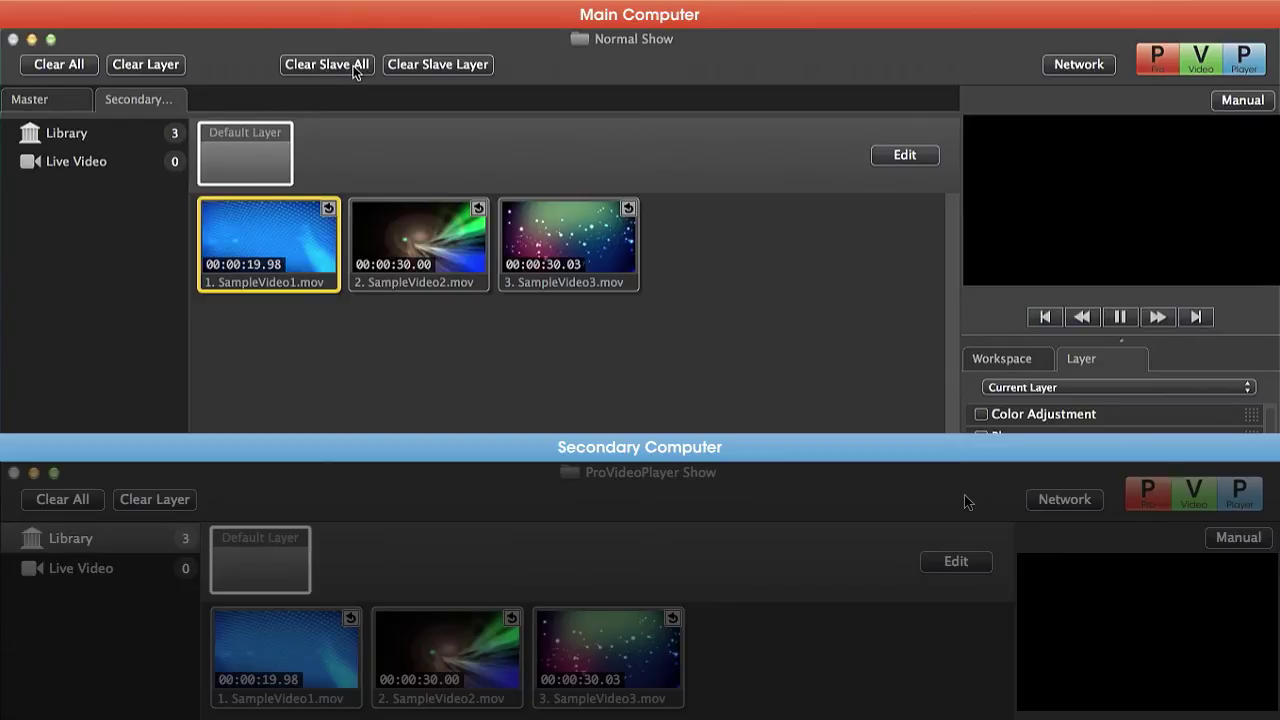
Play the first video from the master library on both computers and clear all output
left_click(56, 98)
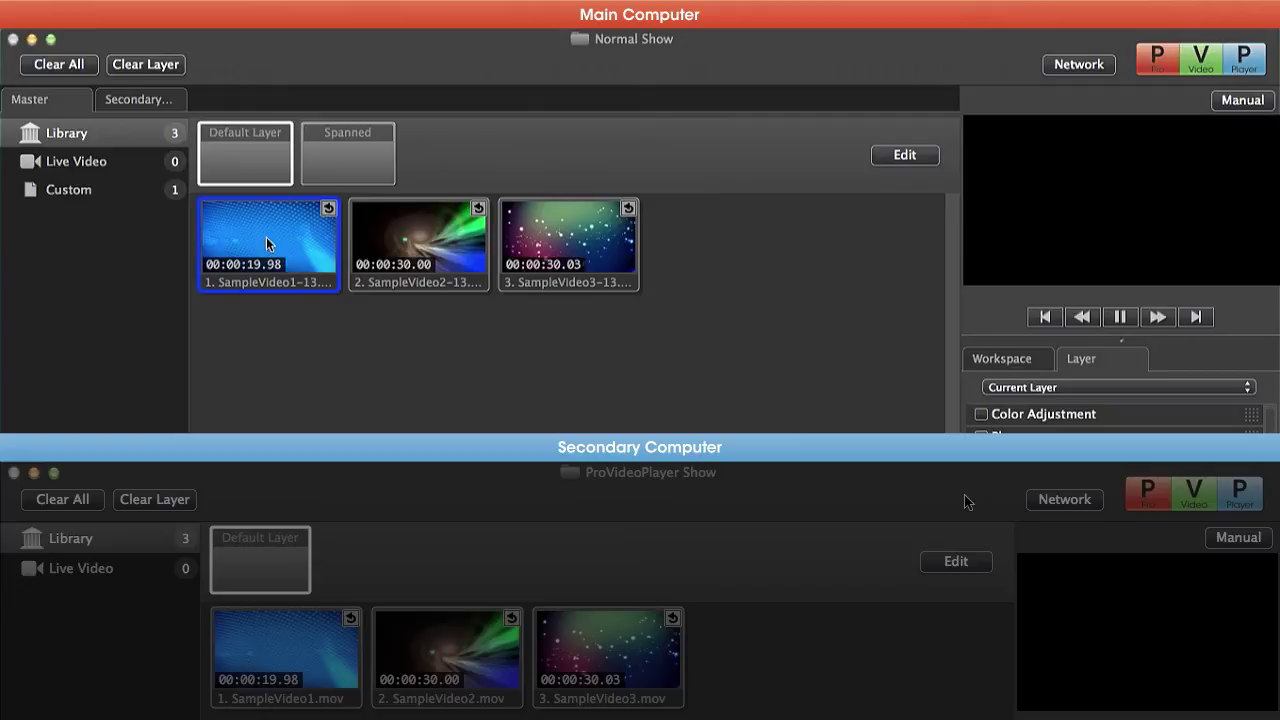
left_click(157, 102)
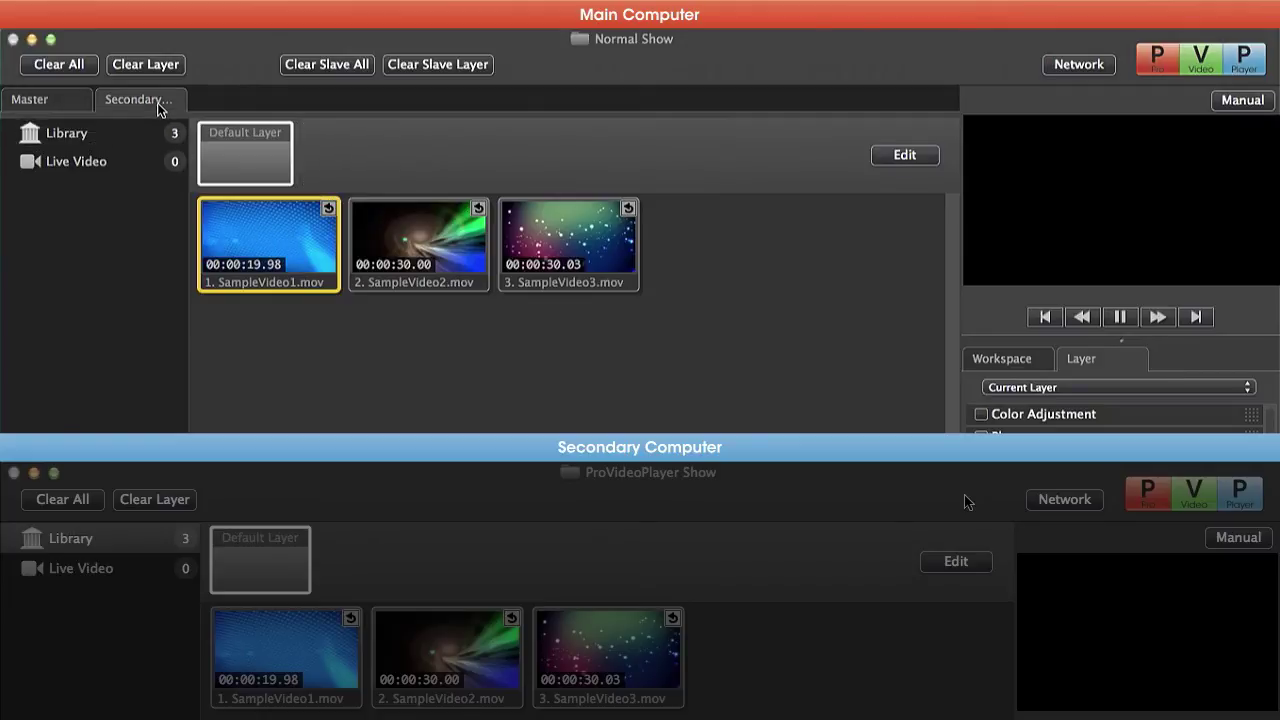
left_click(76, 101)
left_click(272, 257)
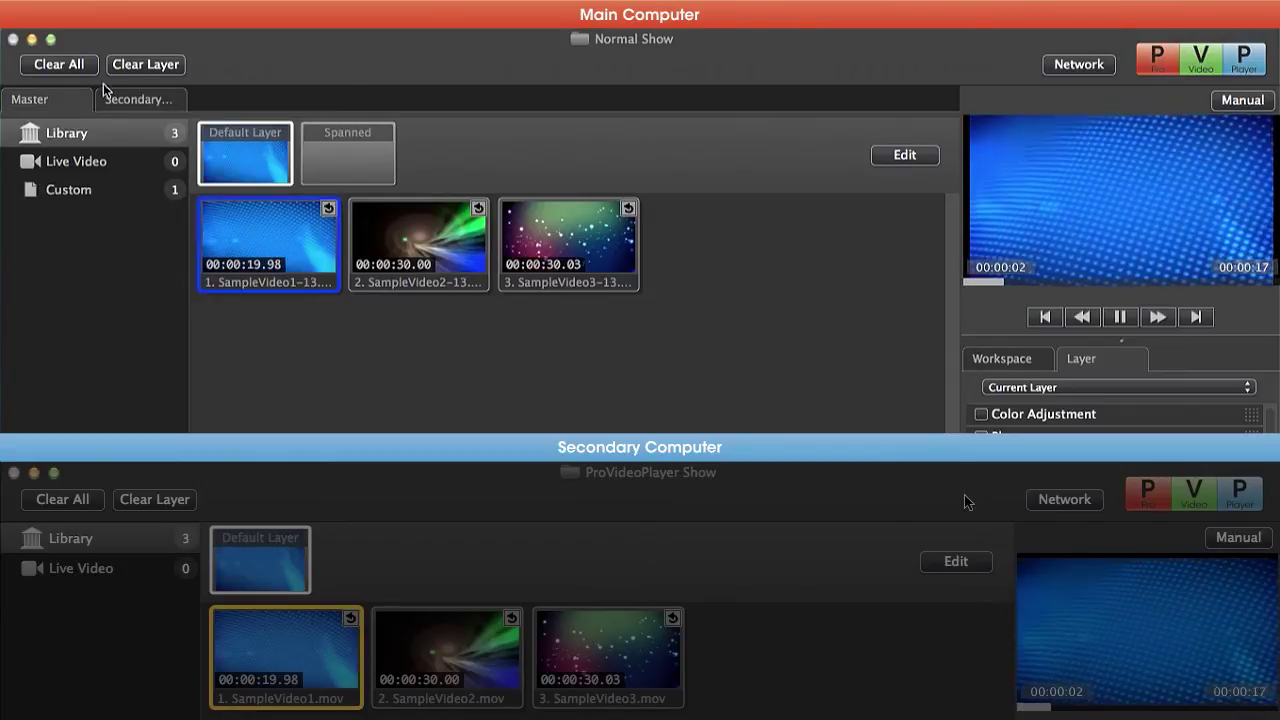
left_click(75, 66)
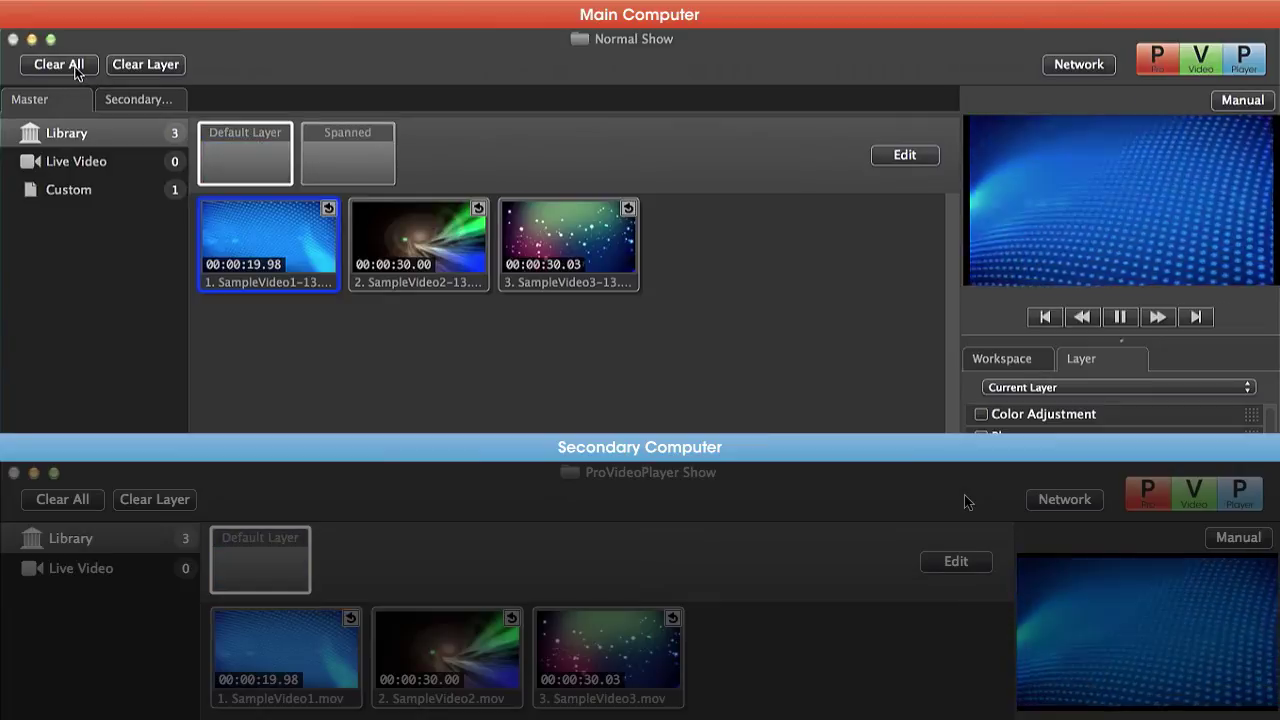
Move SampleVideo1.mov to the end of the secondary computer's library from the main computer
left_click(155, 102)
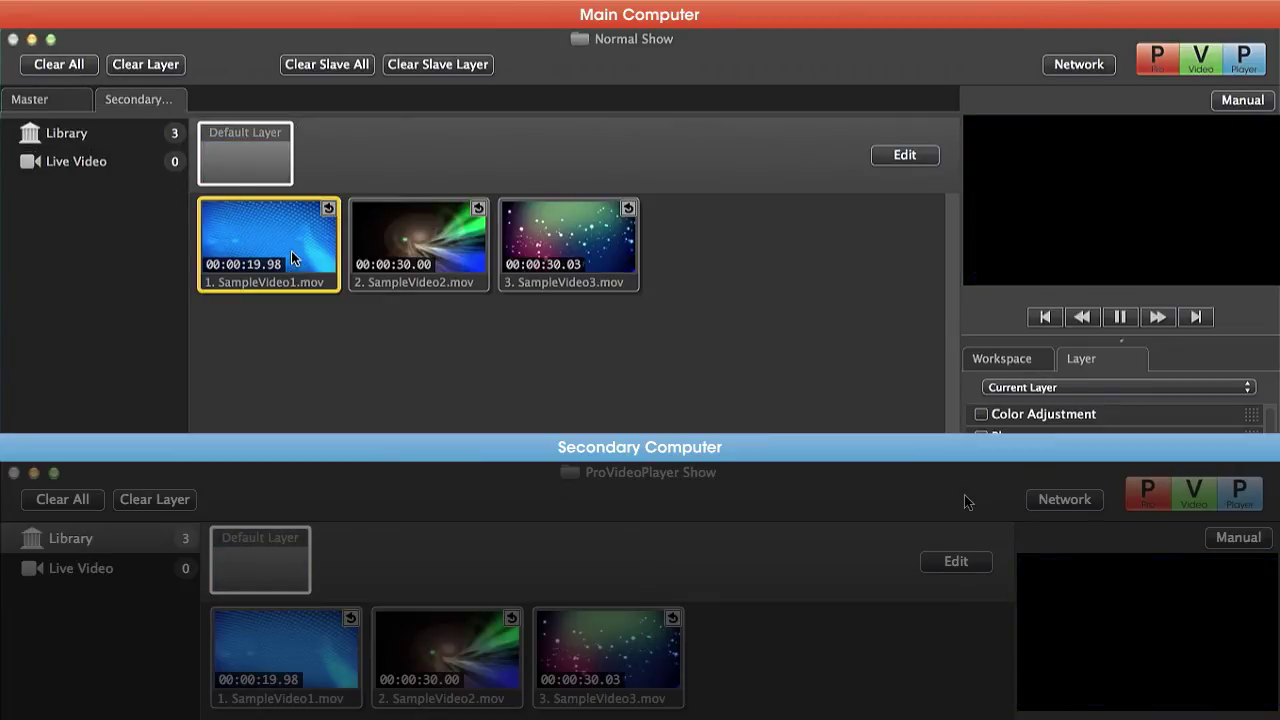
left_click_drag(257, 244, 726, 289)
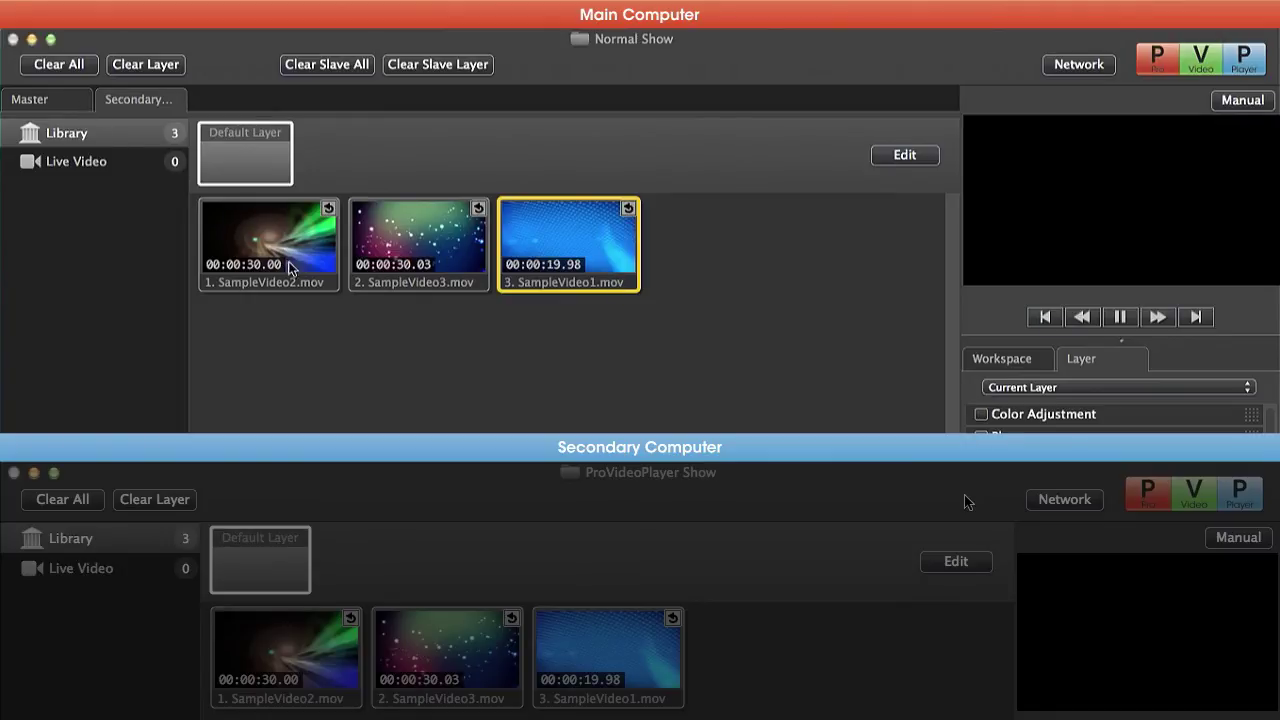
Trigger the master's first video with the slave library in its new order, and clear all output
left_click(88, 104)
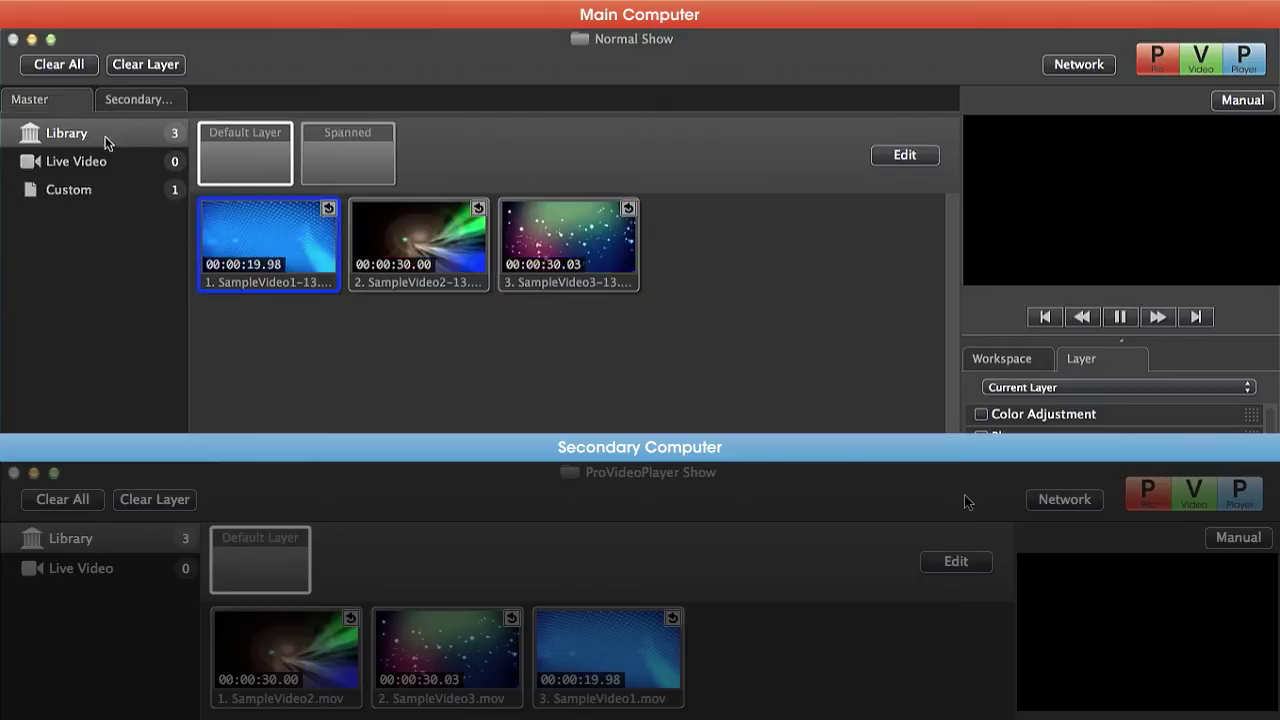
left_click(285, 239)
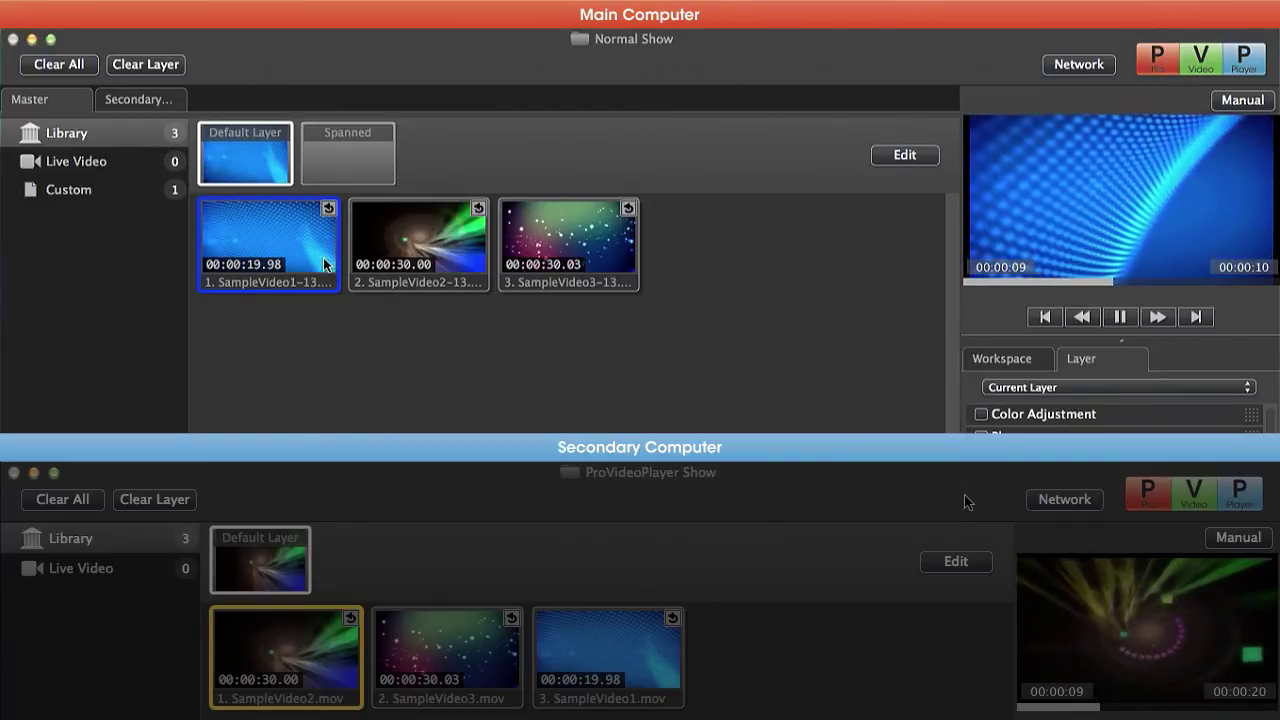
left_click(65, 66)
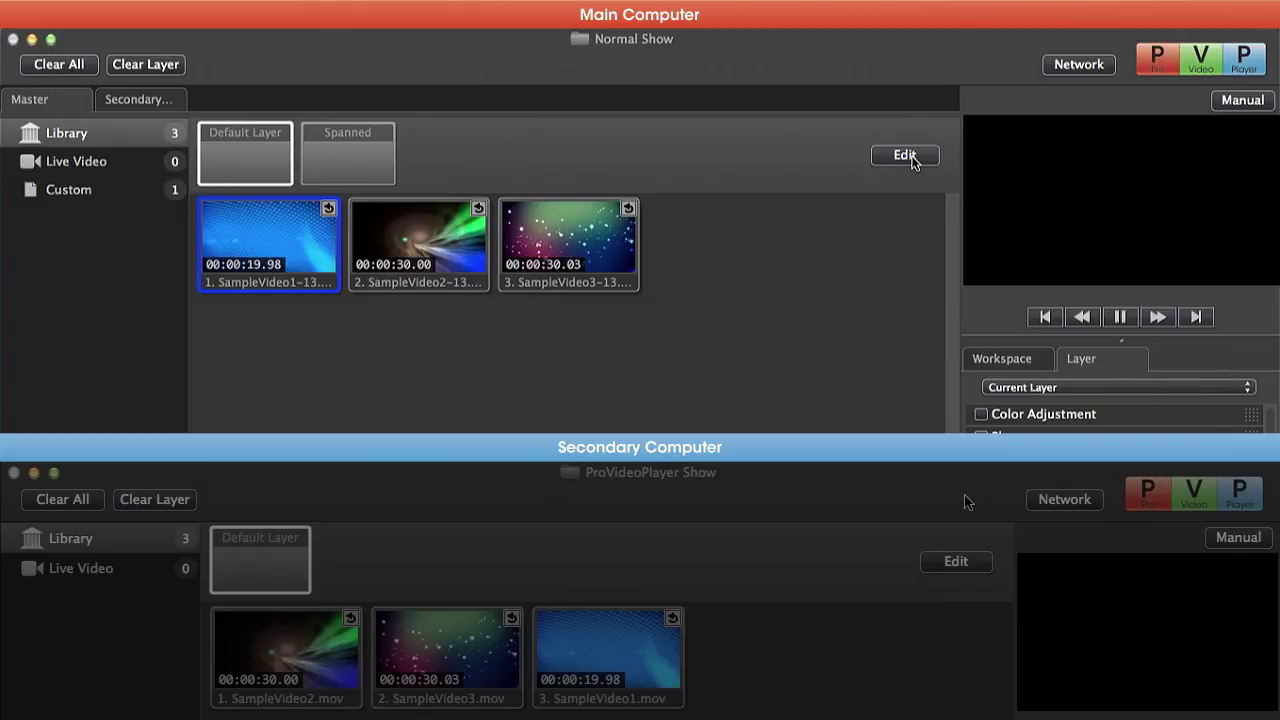
Examine the master's output and layer configuration and close the editor
left_click(912, 158)
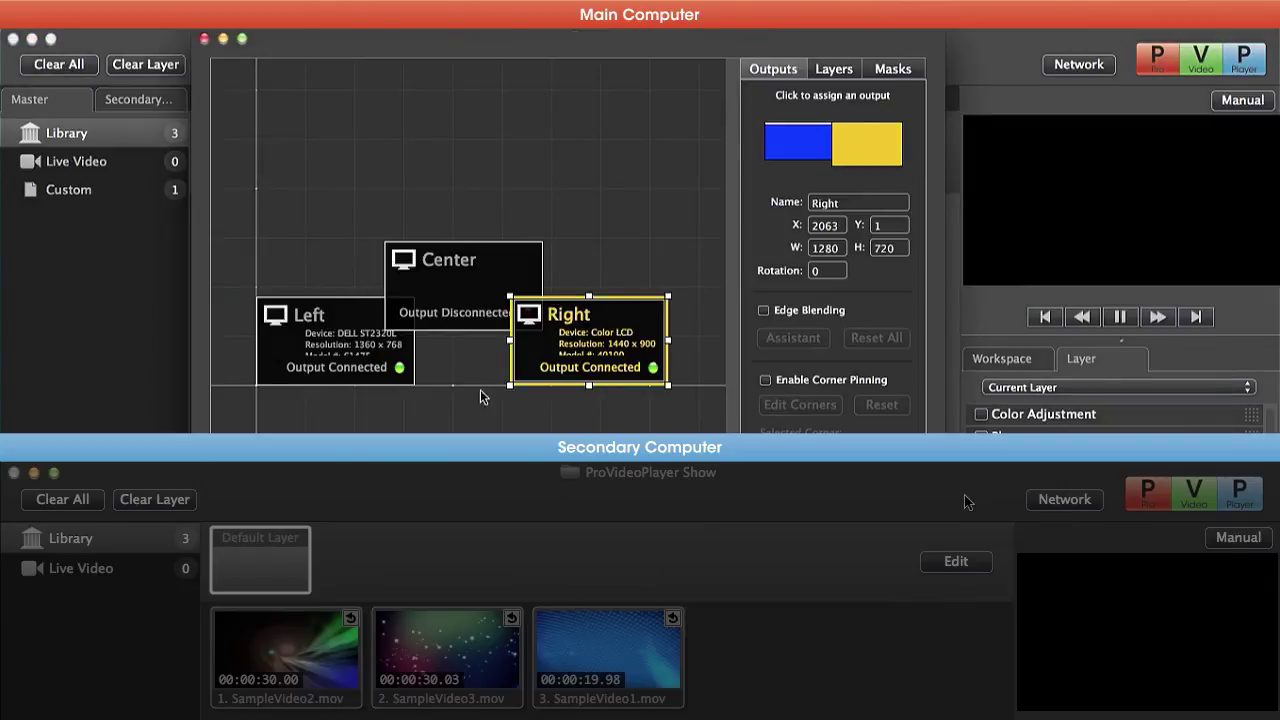
left_click(834, 72)
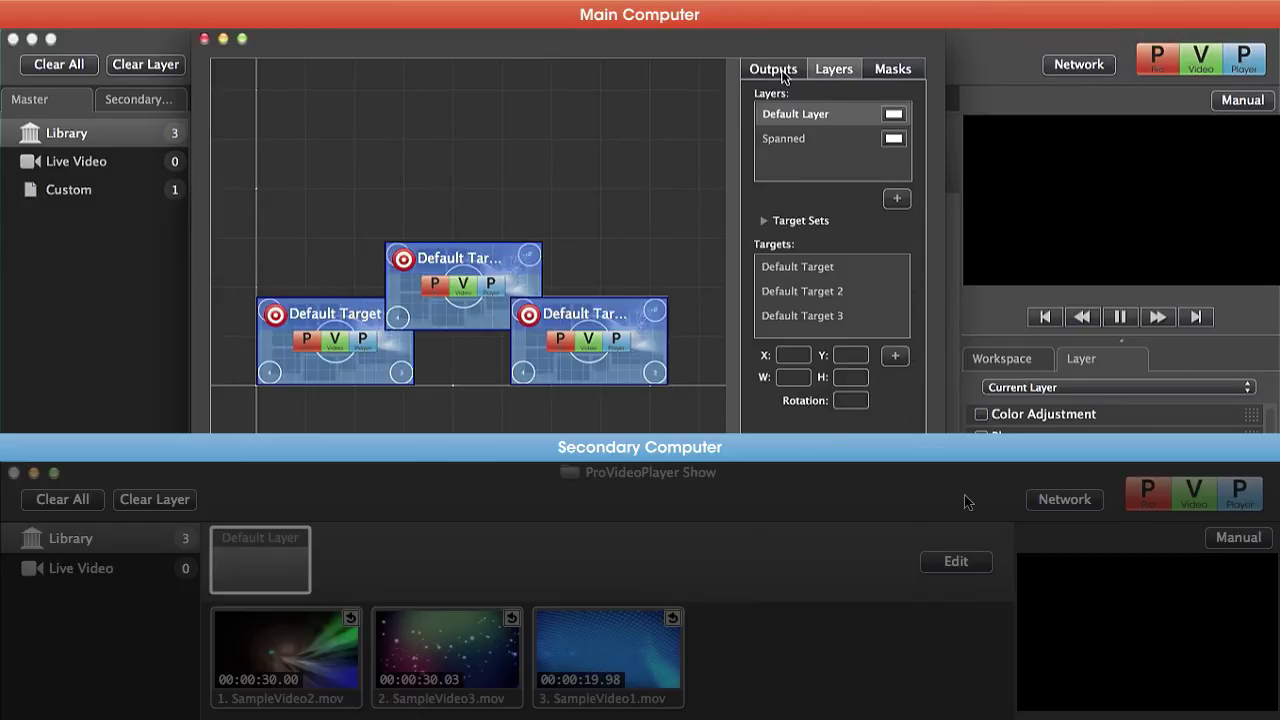
left_click(785, 72)
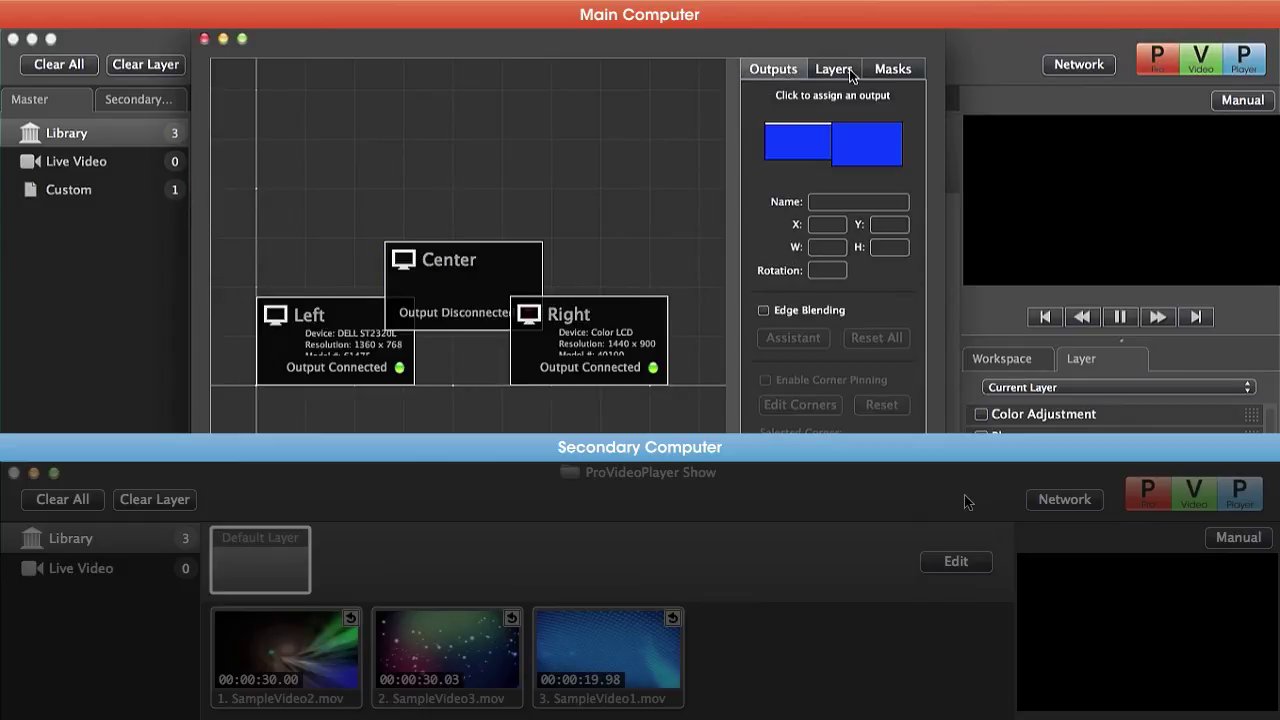
key("super+w")
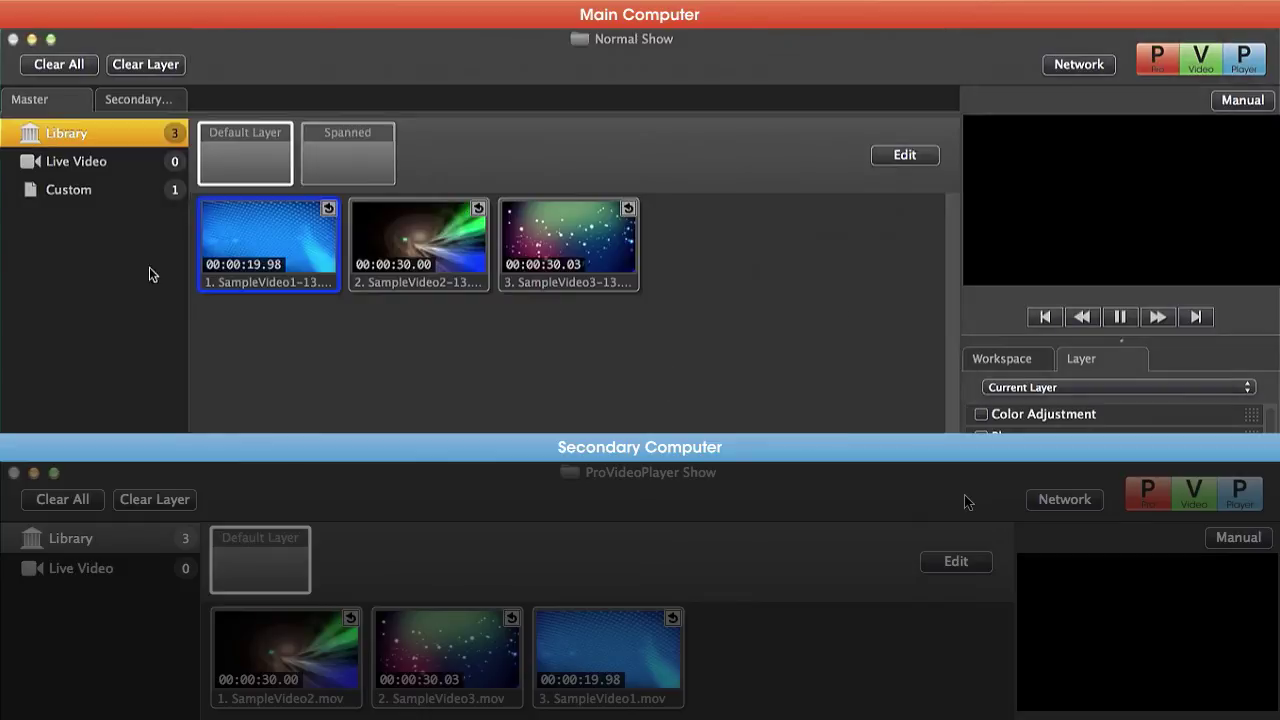
Examine the secondary computer's output and layer configuration from the main computer and close the editor
left_click(157, 104)
left_click(905, 155)
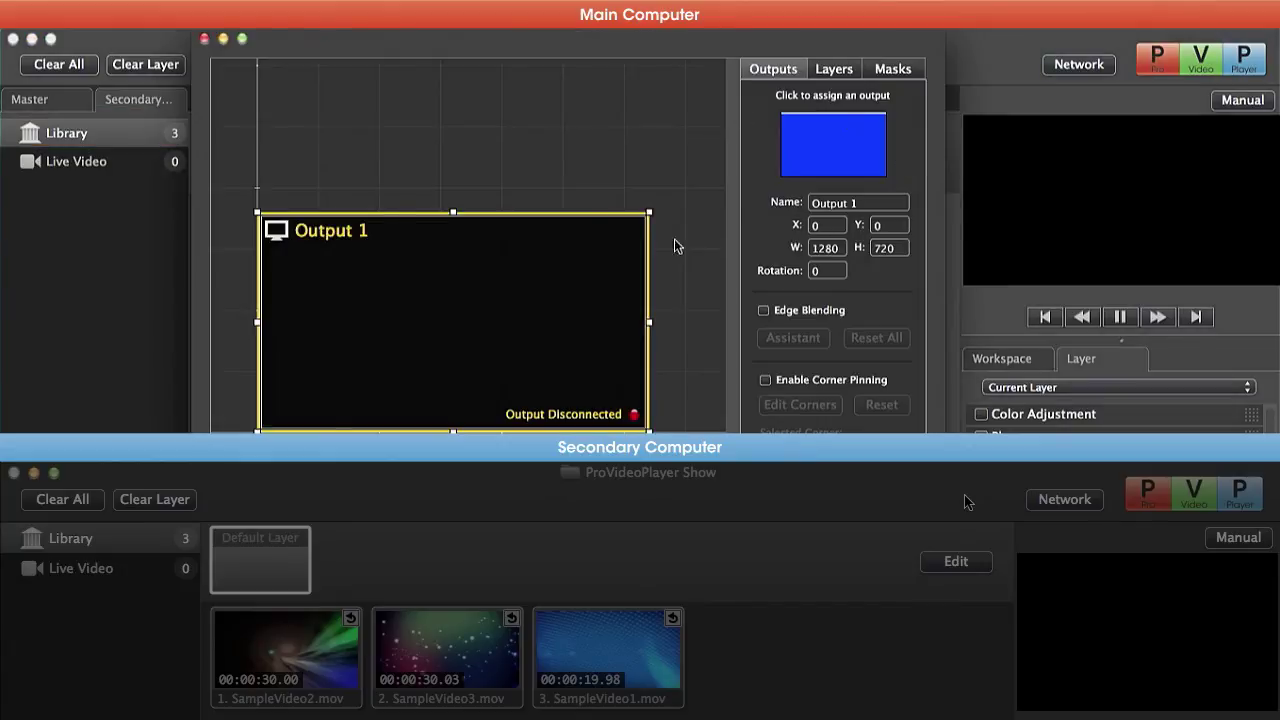
left_click(845, 70)
left_click(204, 38)
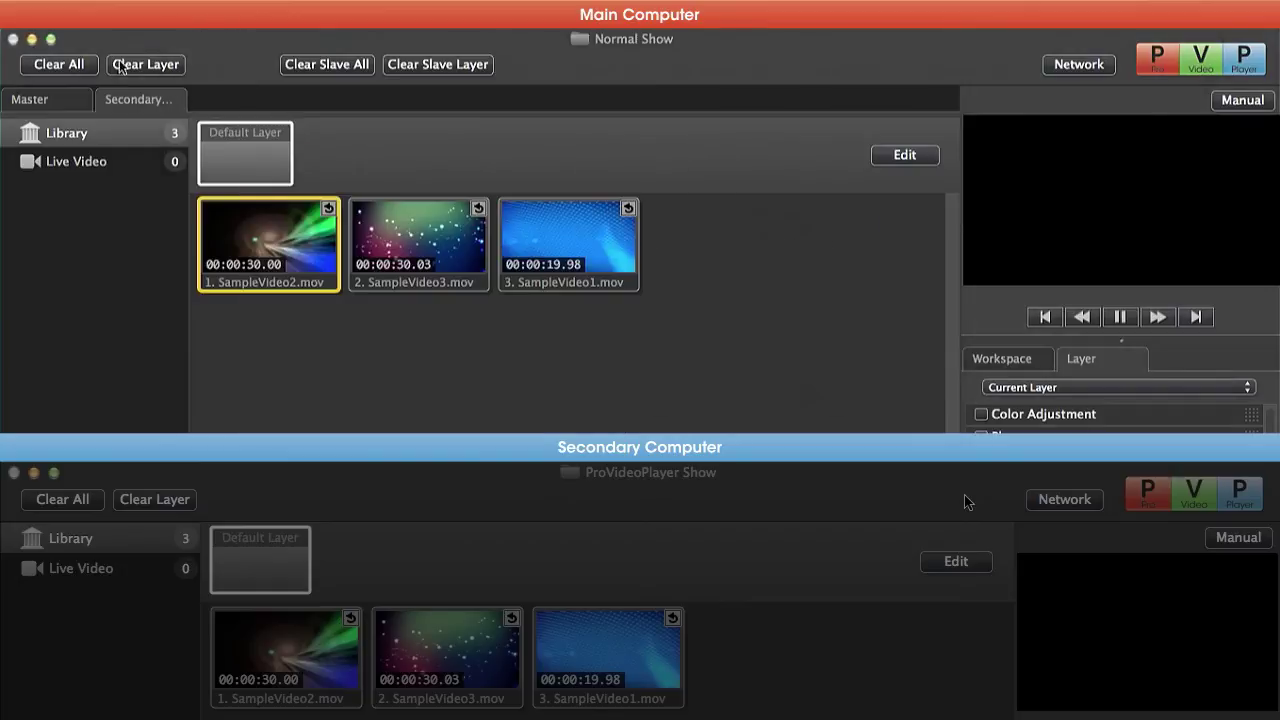
Clone the master's setup to the slaves and close the network transfers window
left_click(72, 102)
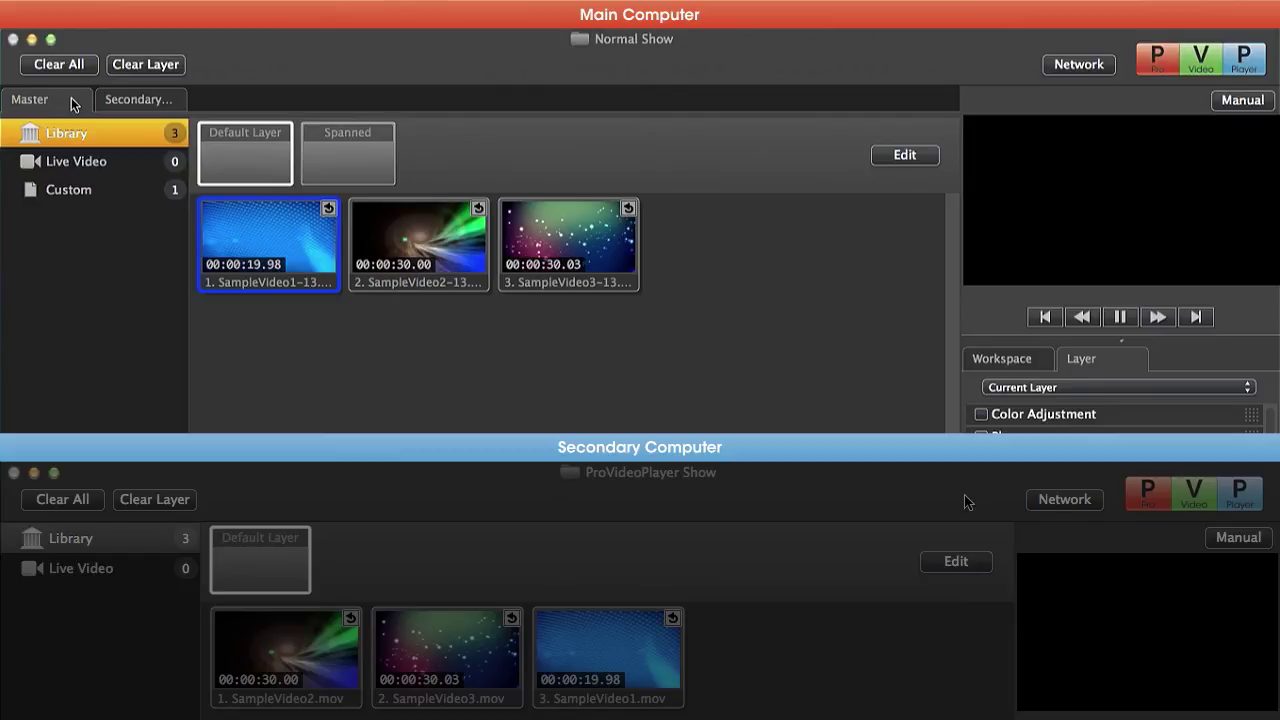
left_click(1097, 70)
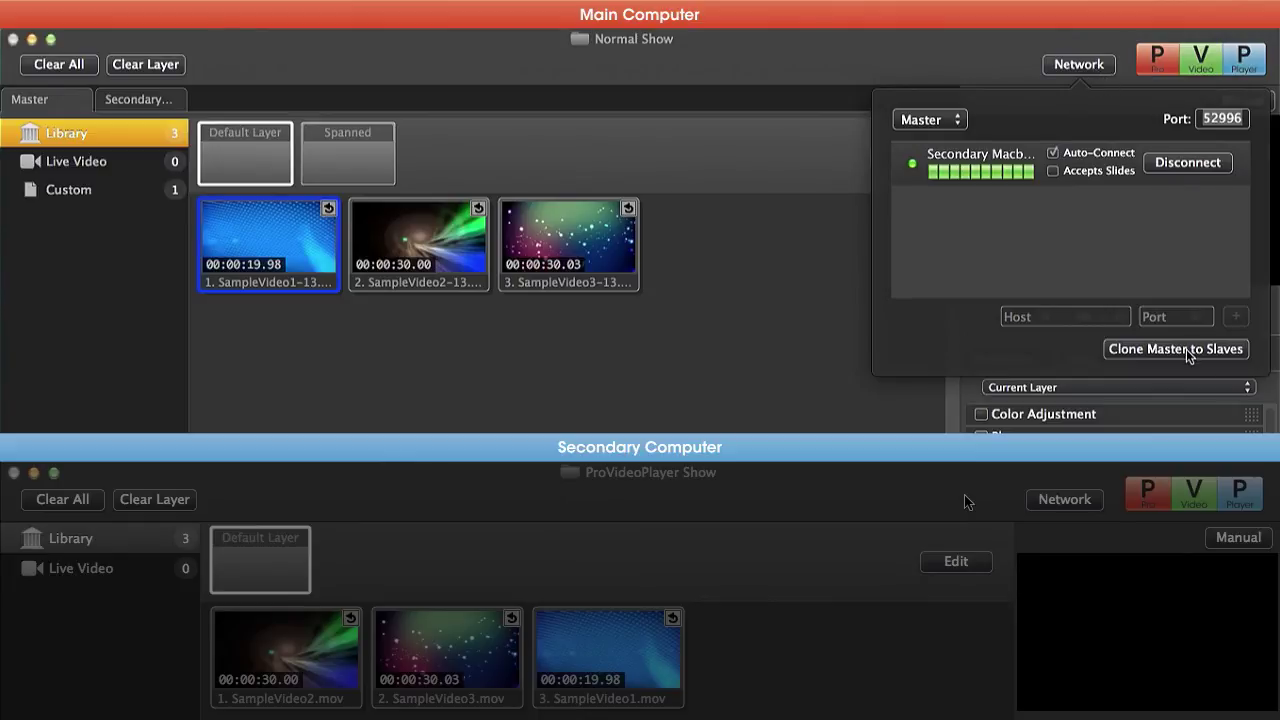
left_click(1186, 349)
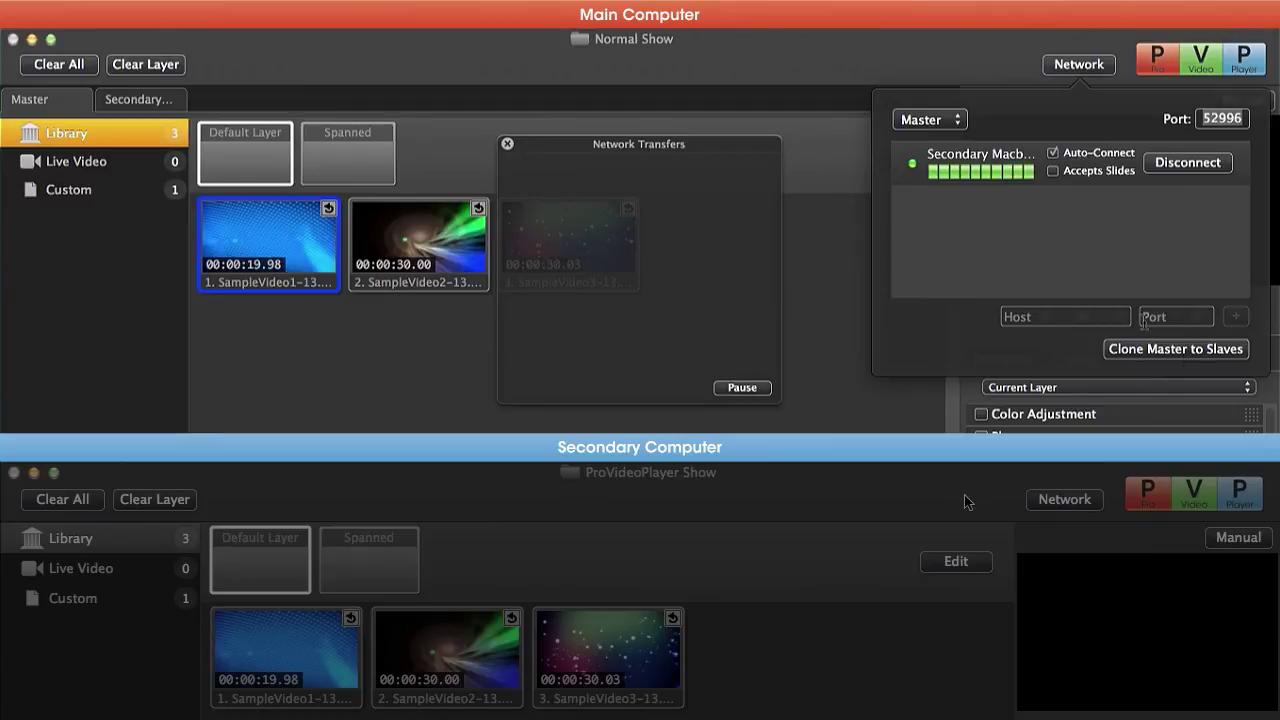
left_click(507, 145)
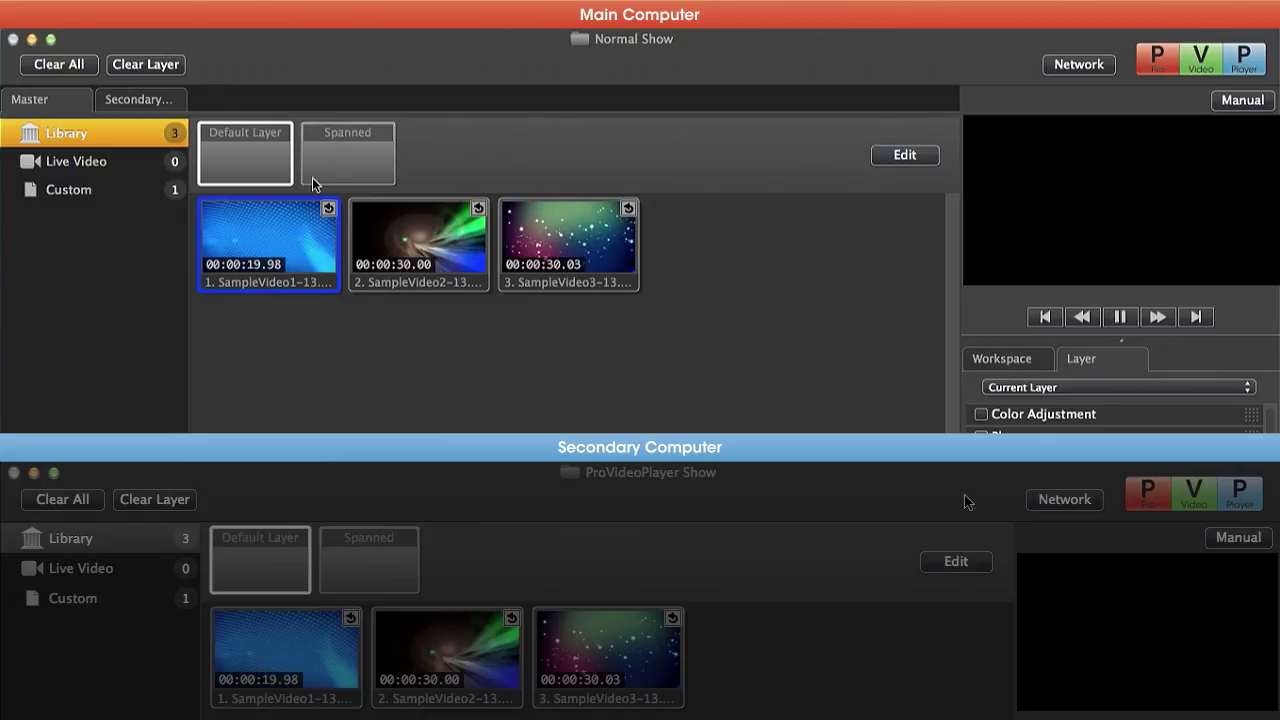
Check the secondary computer's cloned library, layers and output arrangement from the main computer
left_click(154, 100)
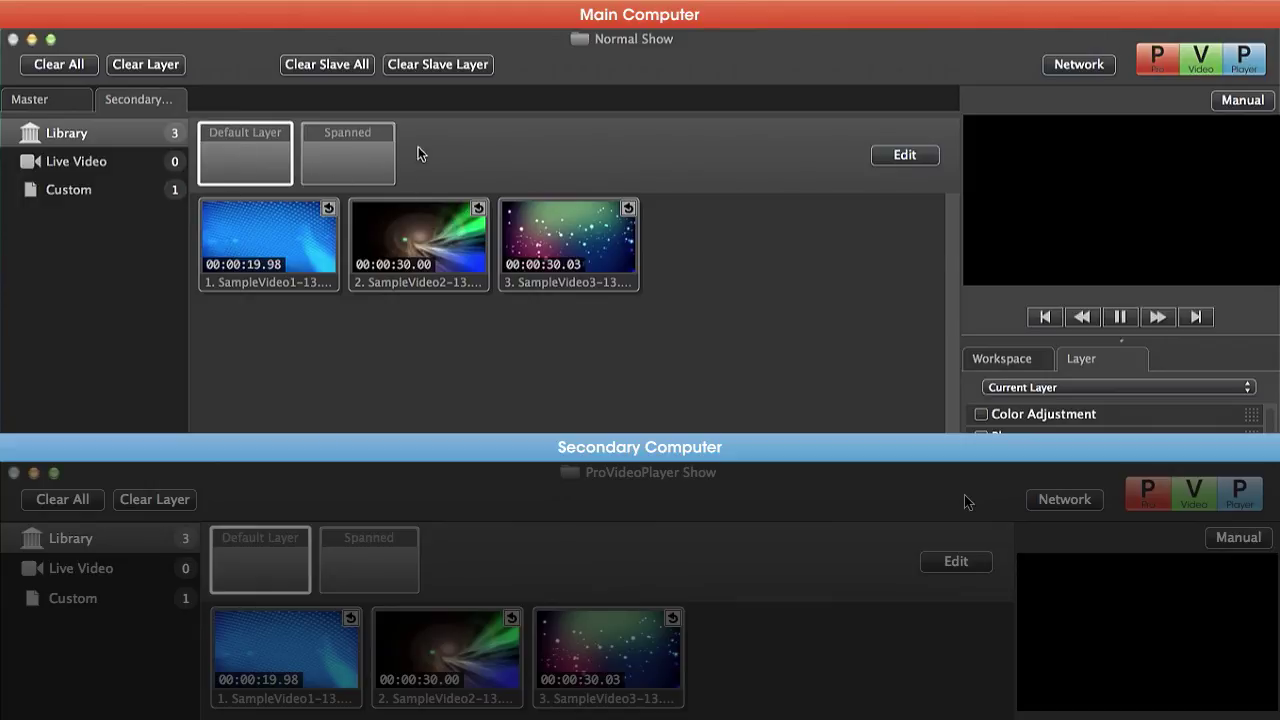
left_click(882, 157)
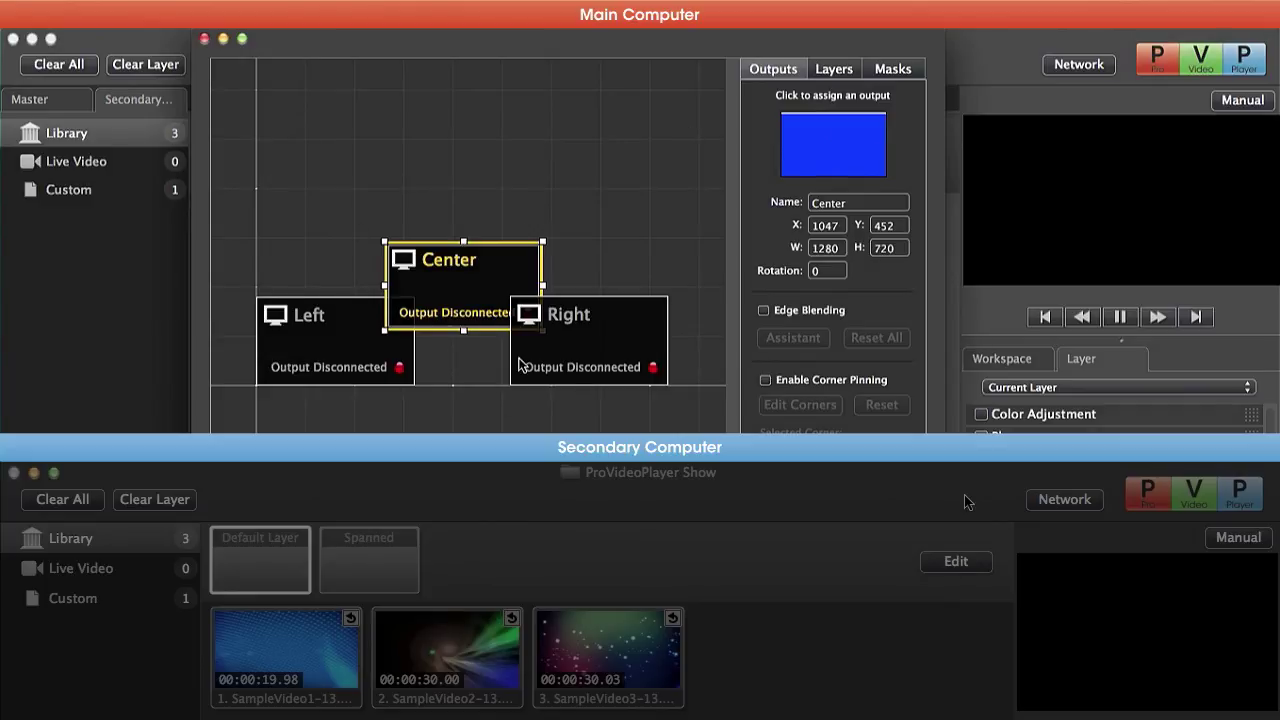
left_click(204, 38)
On the master, assign the DELL ST2320L display to the Left output and the Color LCD to the Right output, and close the editor
left_click(68, 104)
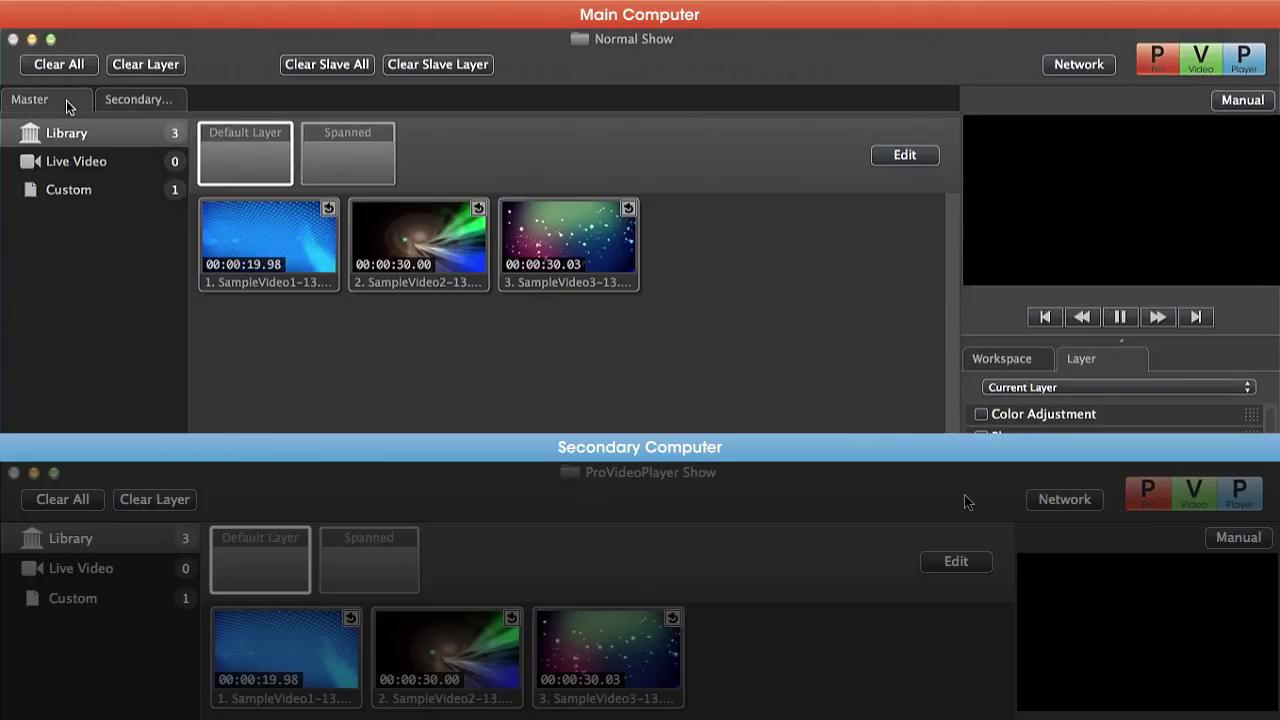
left_click(928, 163)
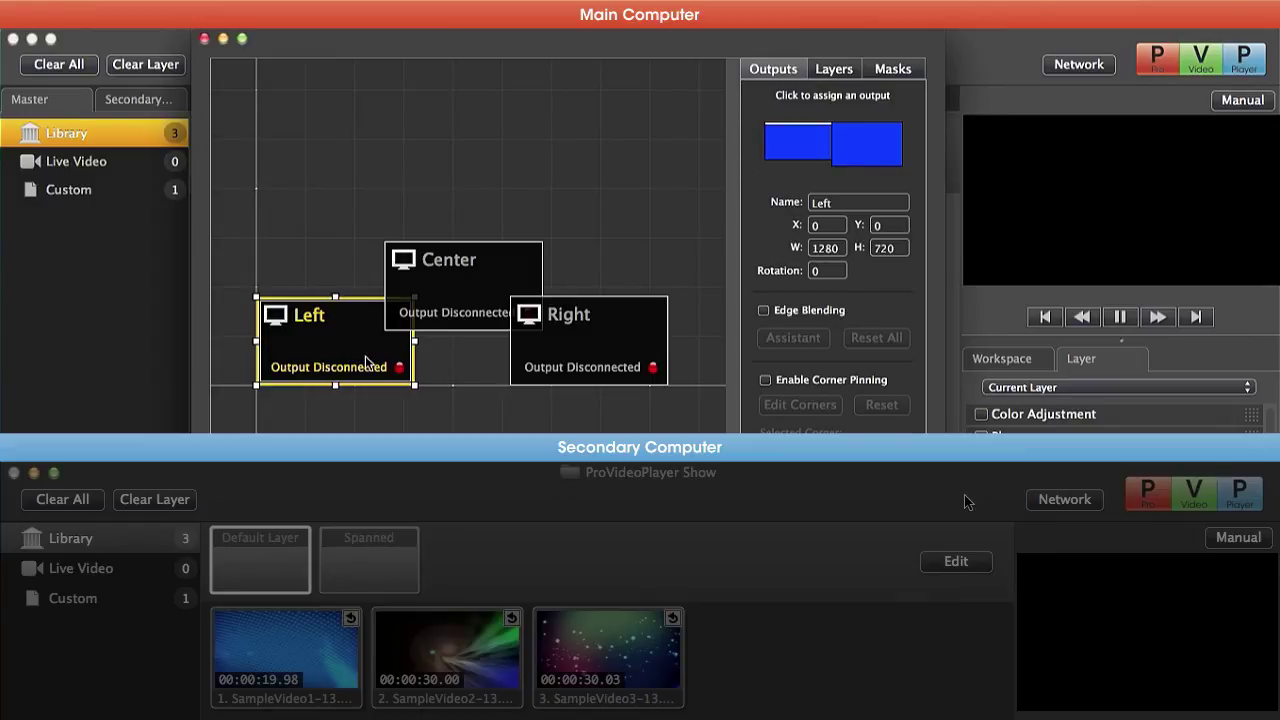
left_click(365, 362)
left_click(459, 428)
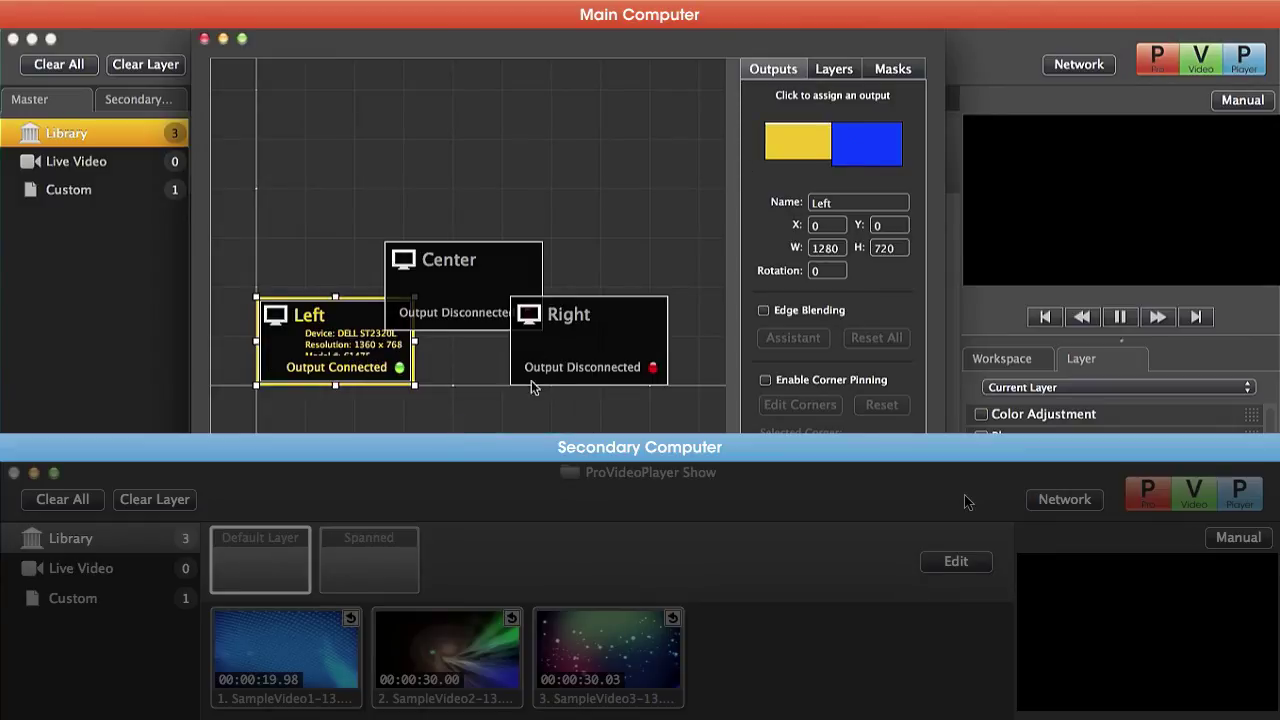
left_click(577, 340)
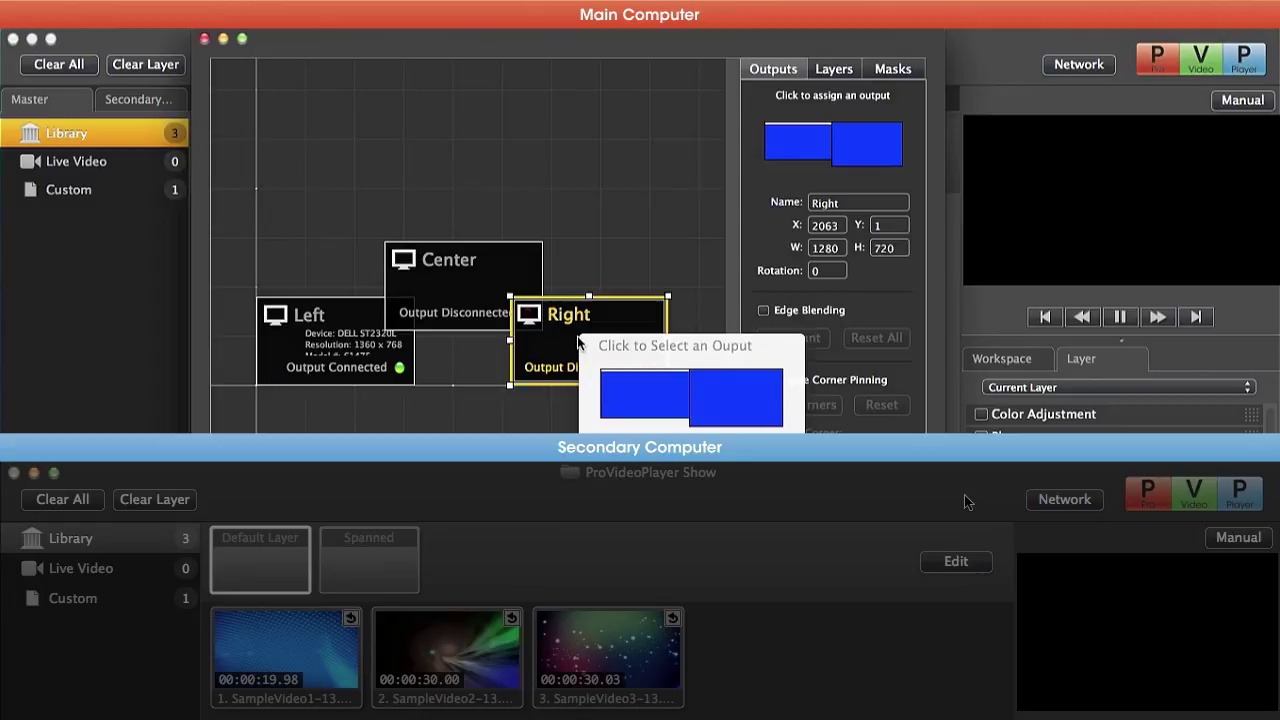
left_click(721, 396)
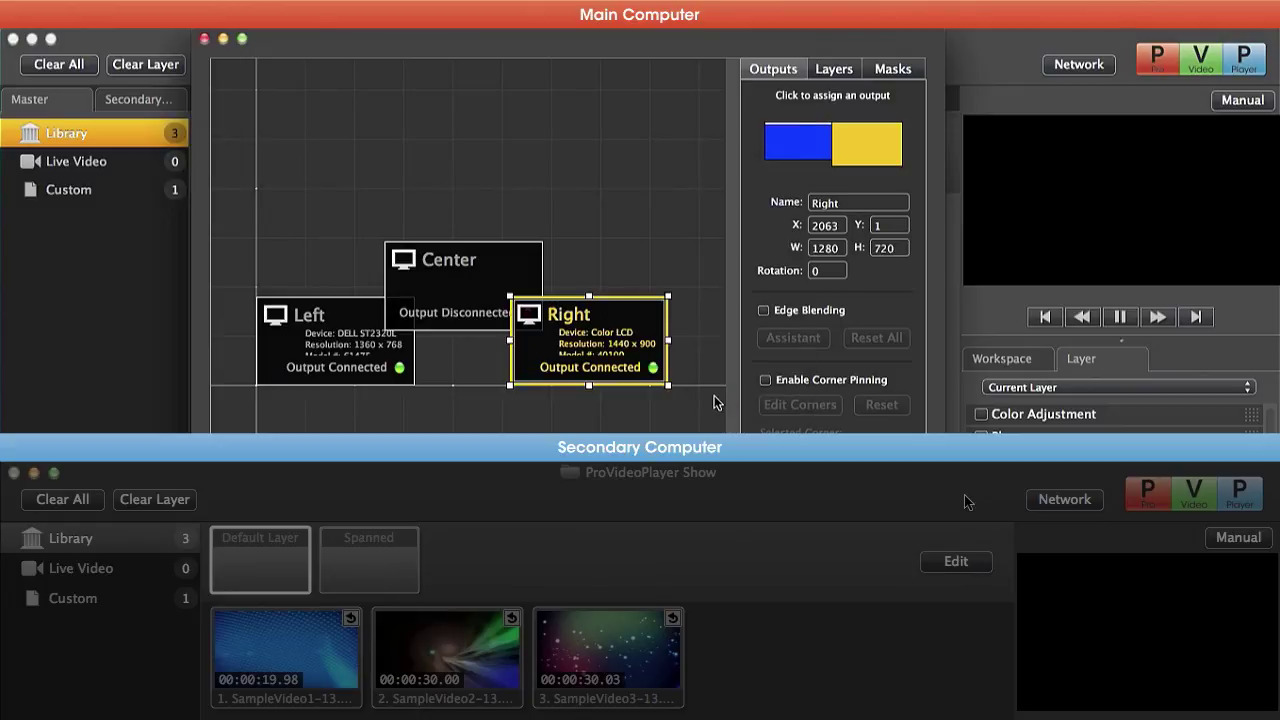
left_click(204, 38)
In the secondary computer's output configuration, assign its Color LCD display to the Center output
left_click(149, 100)
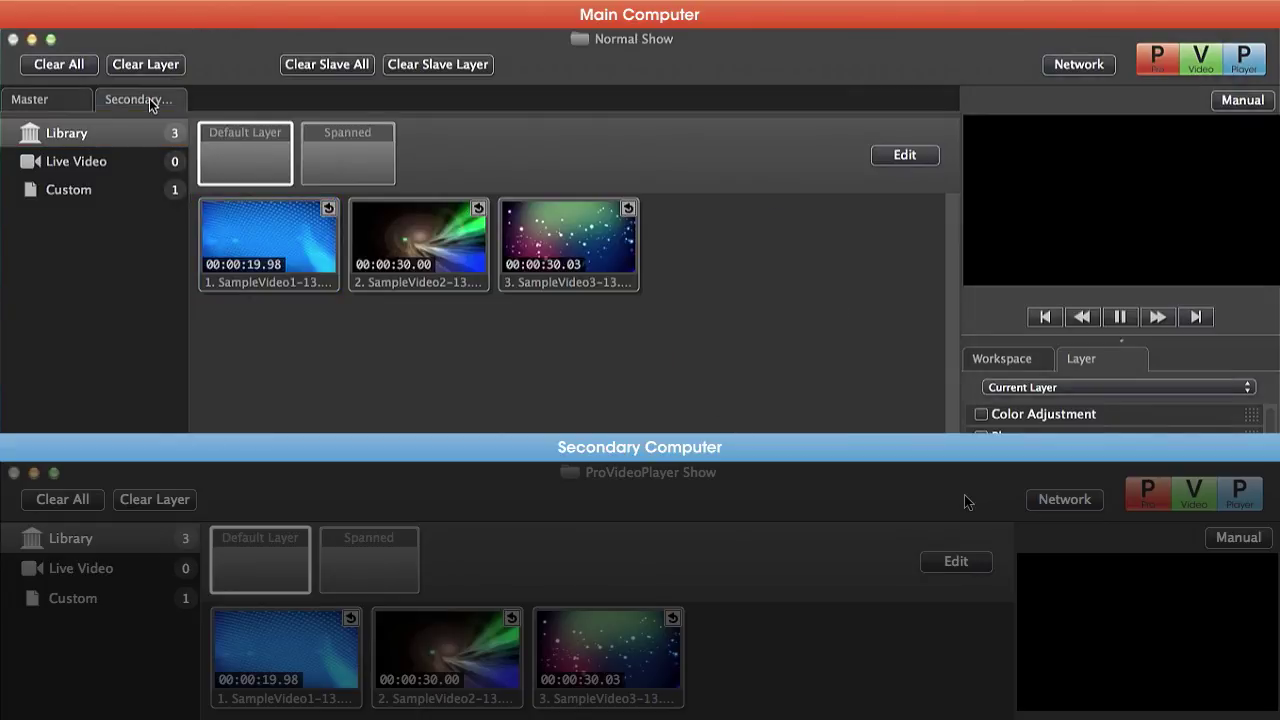
left_click(905, 155)
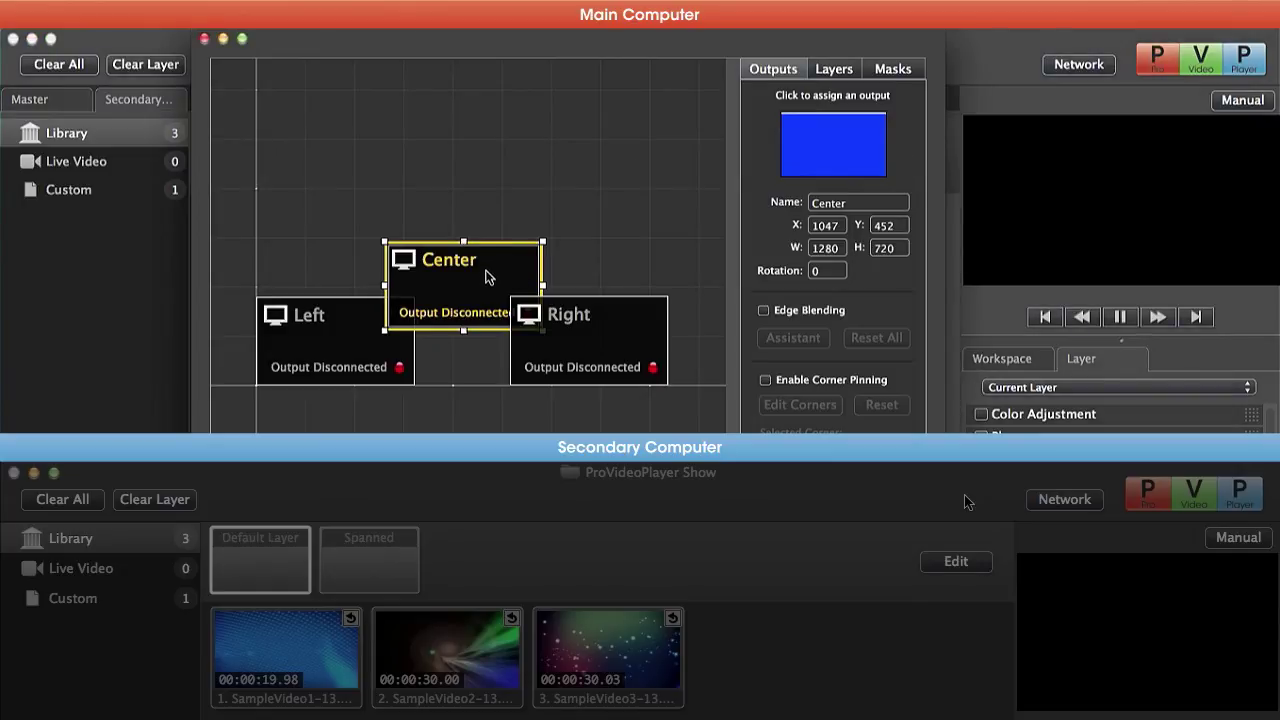
left_click(487, 272)
left_click(591, 333)
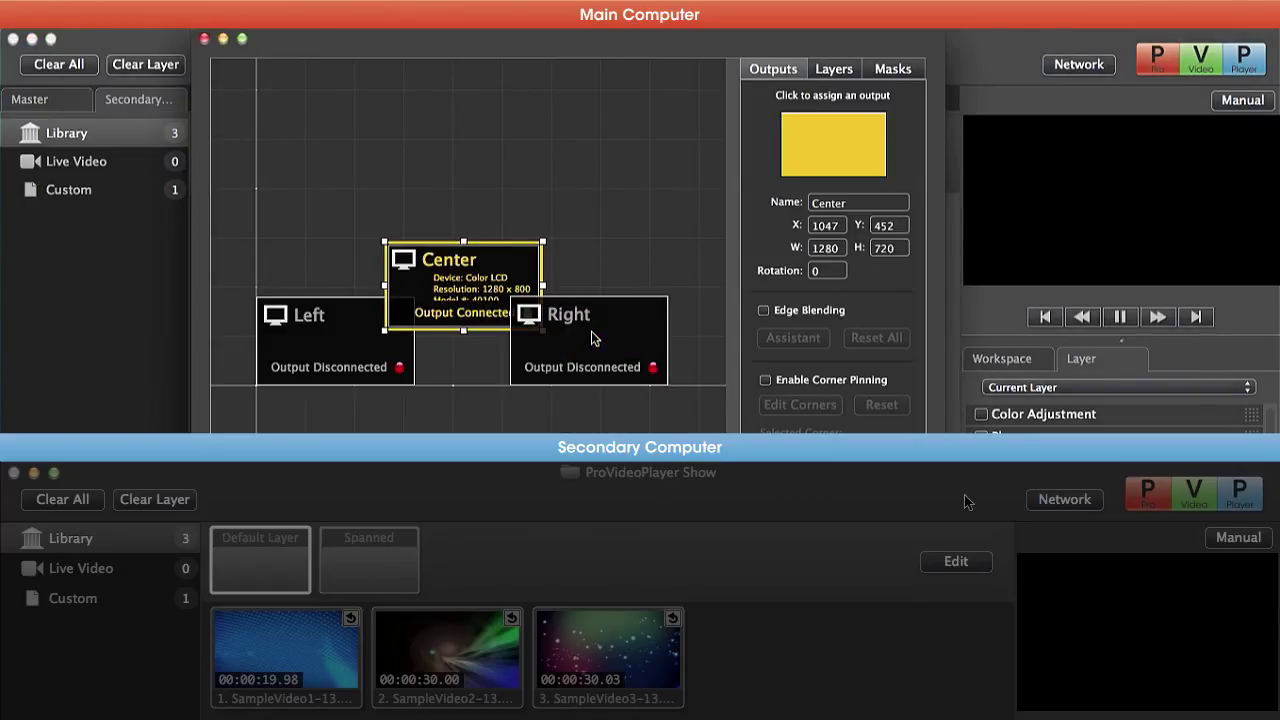